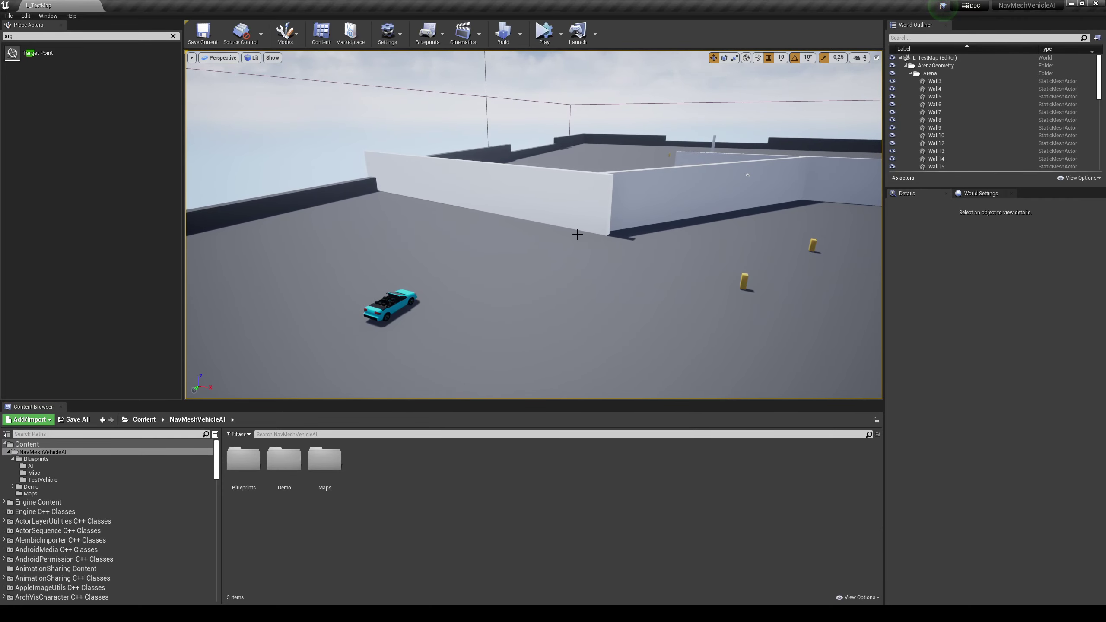
Survey the test arena around the car and walls, toggling the navigation mesh display on and off.
{"action": "mouse_move", "coordinate": [387, 221]}
{"action": "right_mouse_down"}
{"action": "mouse_move", "coordinate": [370, 222]}
{"action": "mouse_move", "coordinate": [384, 257]}
{"action": "mouse_move", "coordinate": [386, 221]}
{"action": "right_mouse_up"}
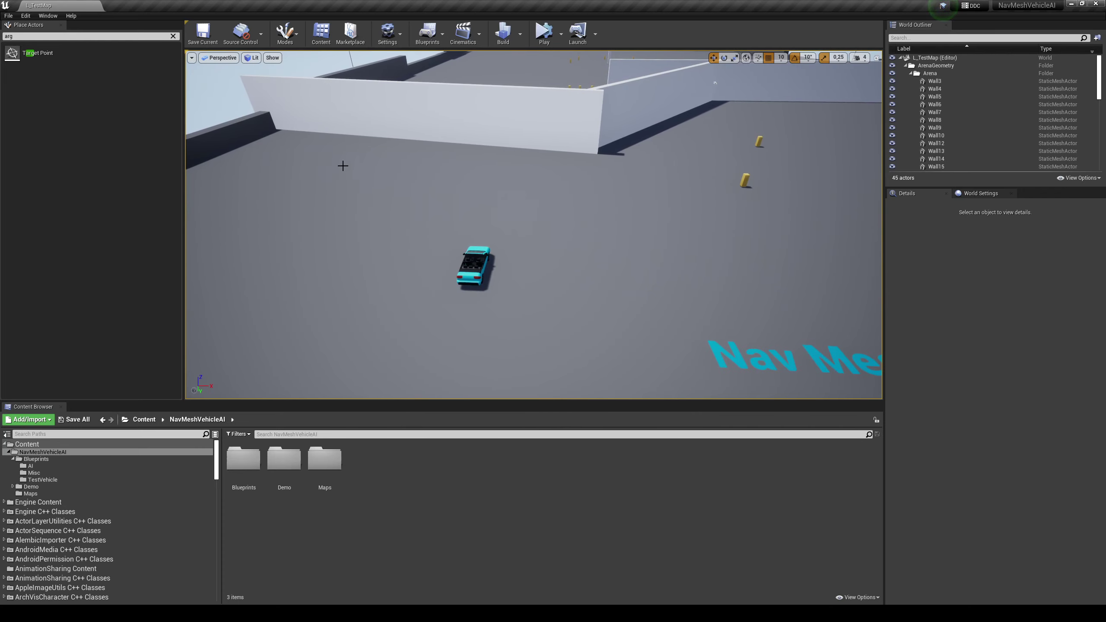
{"action": "right_click_drag", "start_coordinate": [343, 138], "coordinate": [362, 167]}
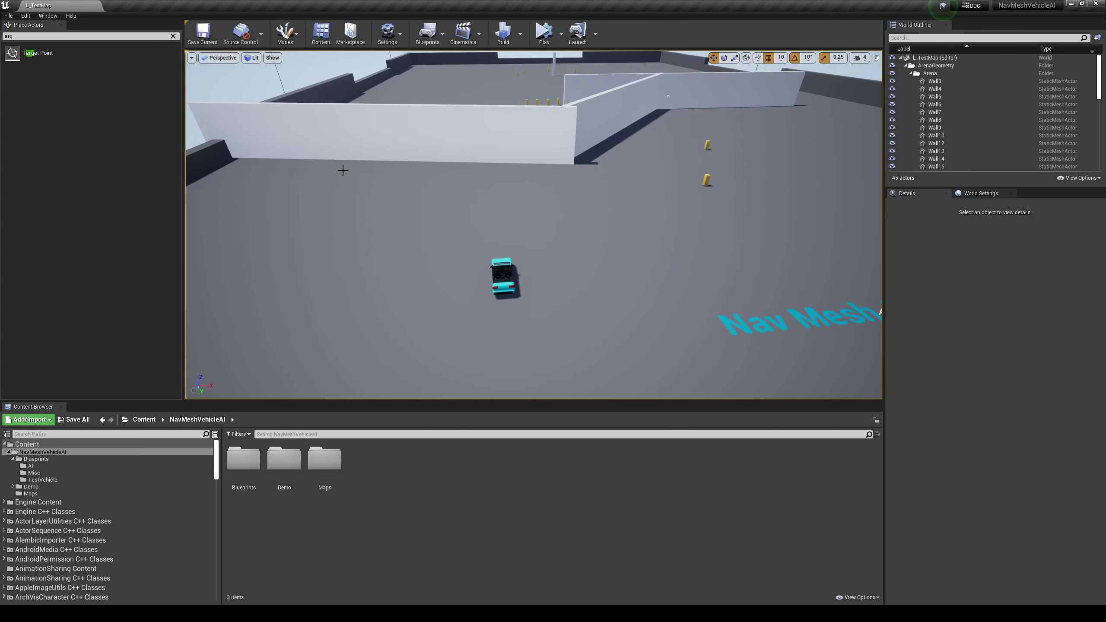
{"action": "right_click_drag", "start_coordinate": [343, 170], "coordinate": [193, 208]}
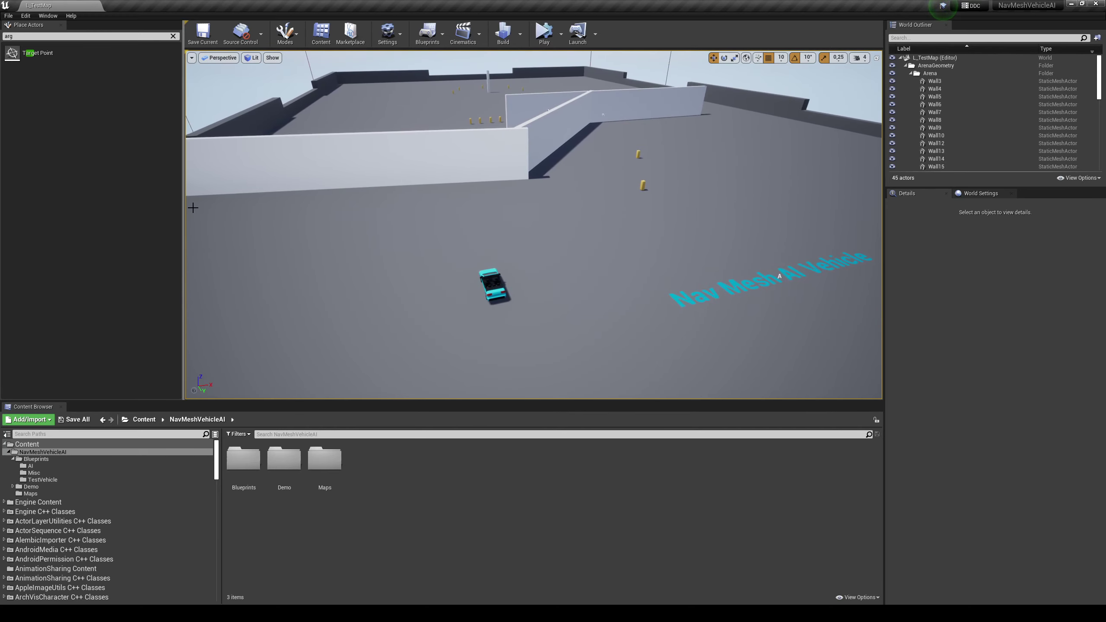
{"action": "mouse_move", "coordinate": [346, 238]}
{"action": "right_mouse_down"}
{"action": "mouse_move", "coordinate": [327, 224]}
{"action": "mouse_move", "coordinate": [345, 238]}
{"action": "right_mouse_up"}
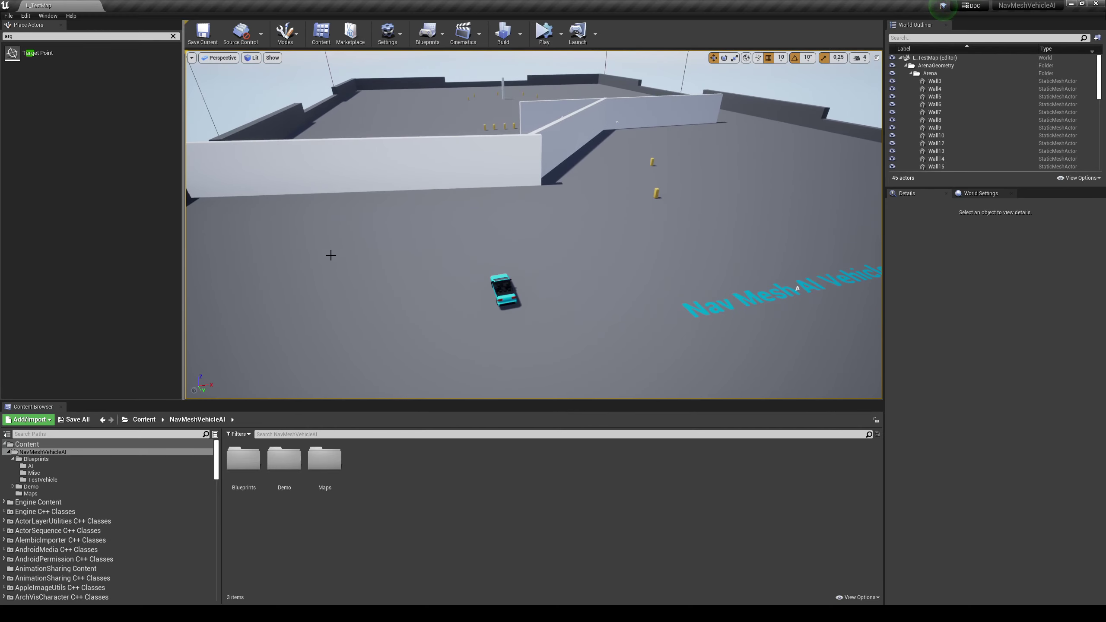
{"action": "right_click_drag", "start_coordinate": [328, 279], "coordinate": [278, 288]}
{"action": "right_click_drag", "start_coordinate": [494, 198], "coordinate": [393, 277]}
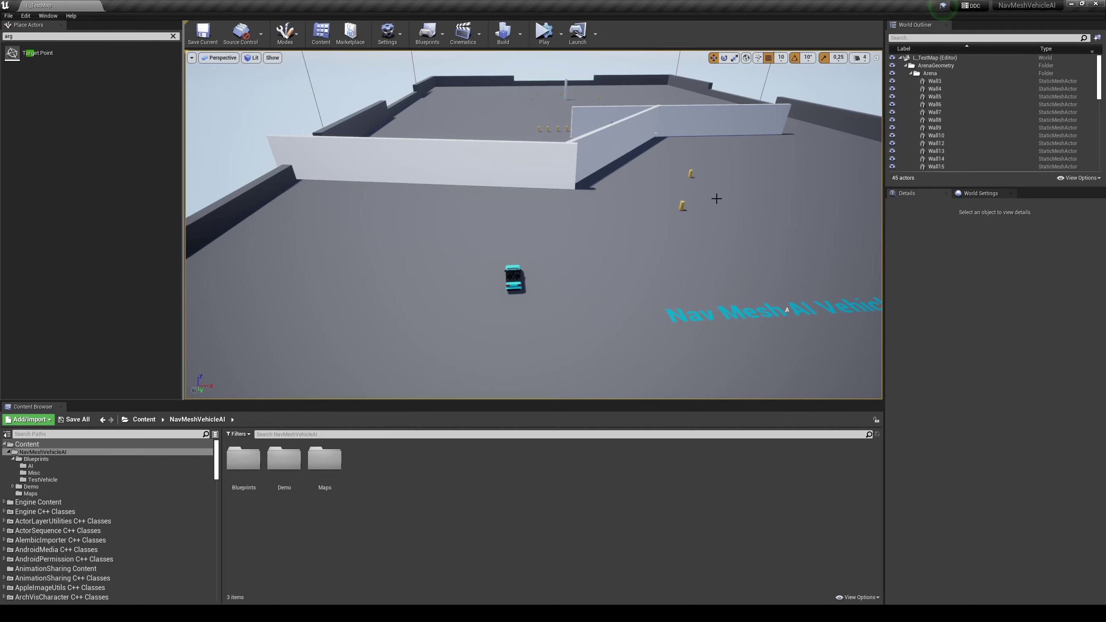
{"action": "right_click_drag", "start_coordinate": [714, 201], "coordinate": [655, 211]}
{"action": "key", "text": "p"}
{"action": "key", "text": "p"}
{"action": "key", "text": "p"}
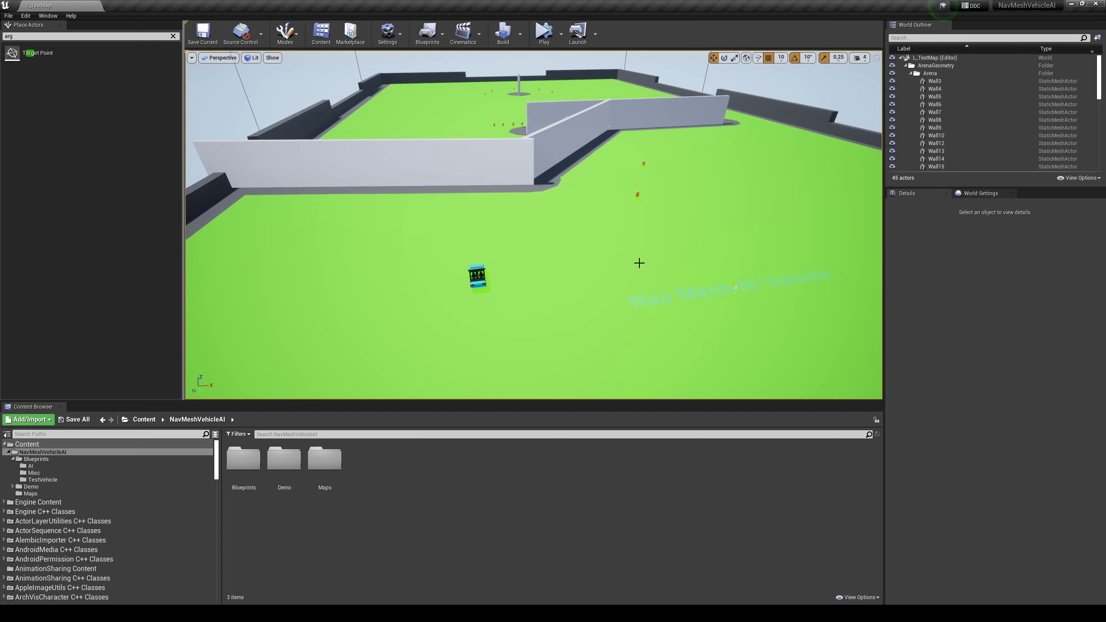
{"action": "key", "text": "p"}
{"action": "key", "text": "p"}
{"action": "key", "text": "p"}
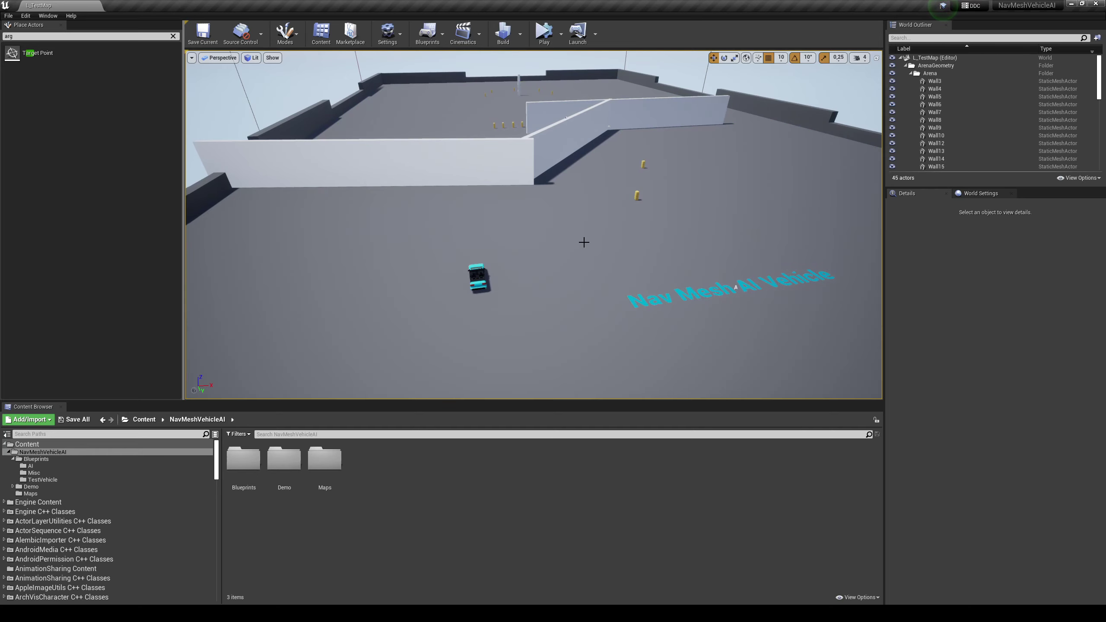
Clear the actor search, then simulate the level to watch the AI car's path, checking it against the navigation mesh before stopping.
{"action": "right_click_drag", "start_coordinate": [601, 219], "coordinate": [258, 152]}
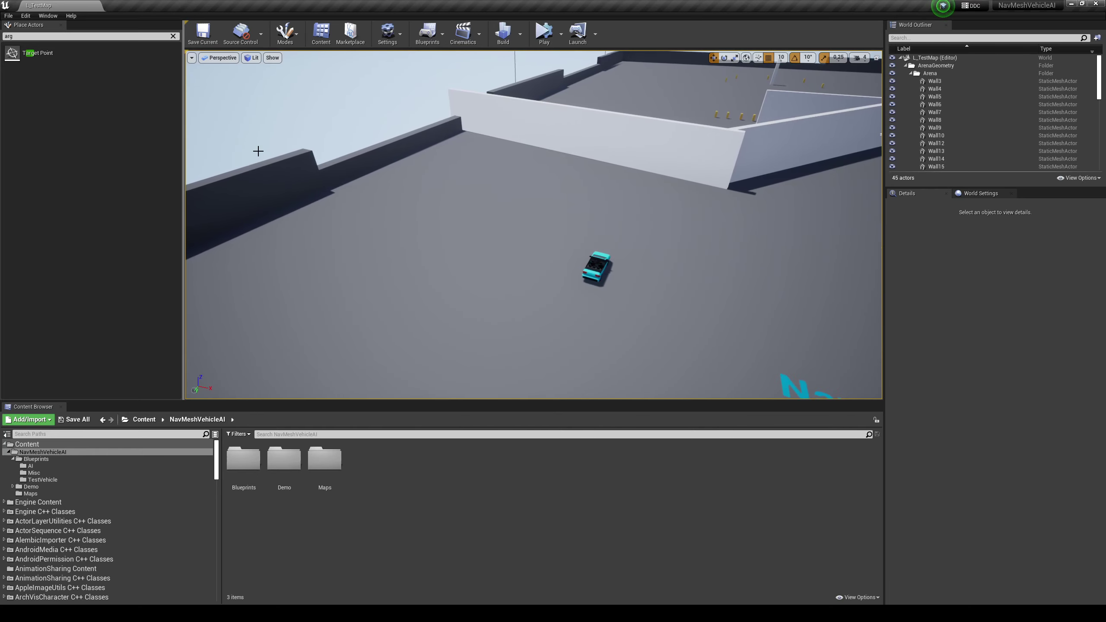
{"action": "left_click", "coordinate": [173, 36]}
{"action": "right_click_drag", "start_coordinate": [392, 130], "coordinate": [436, 109]}
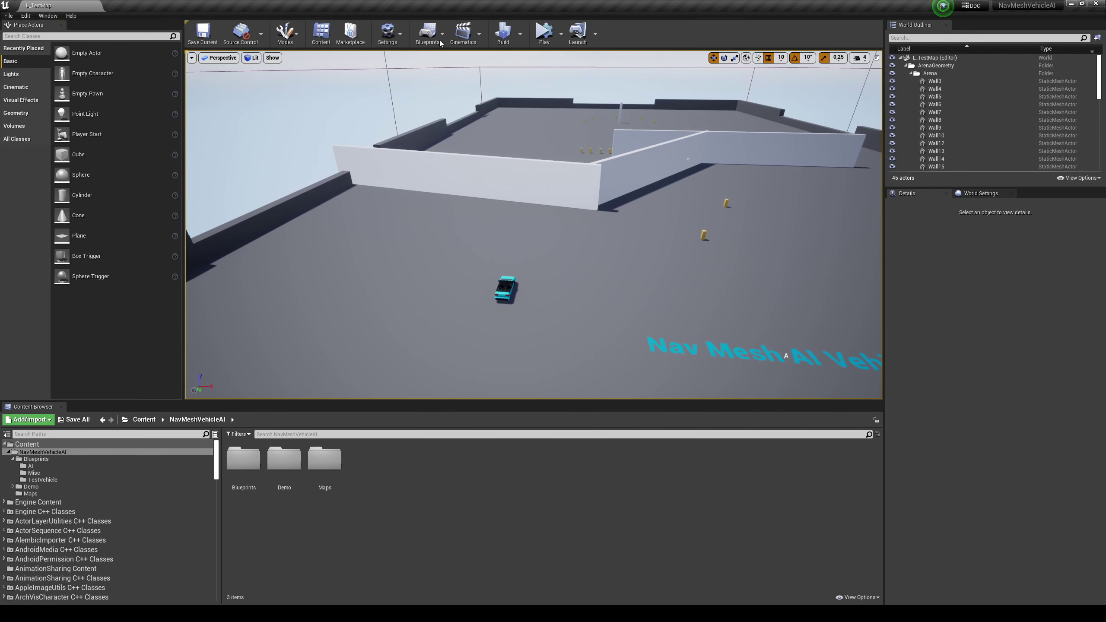
{"action": "left_click", "coordinate": [537, 40]}
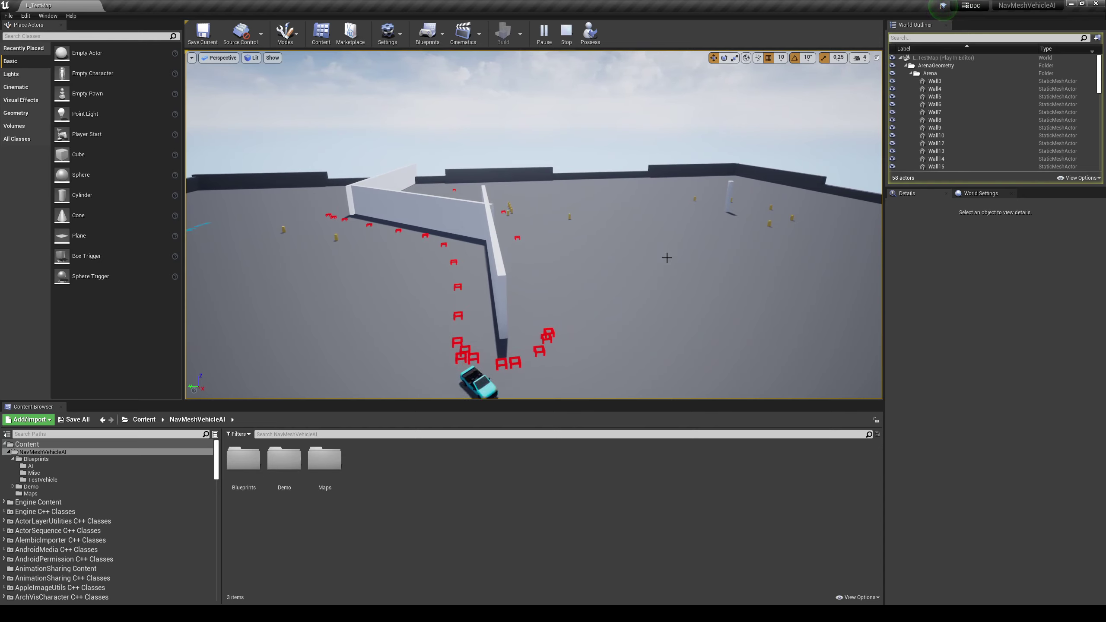
{"action": "key", "text": "p"}
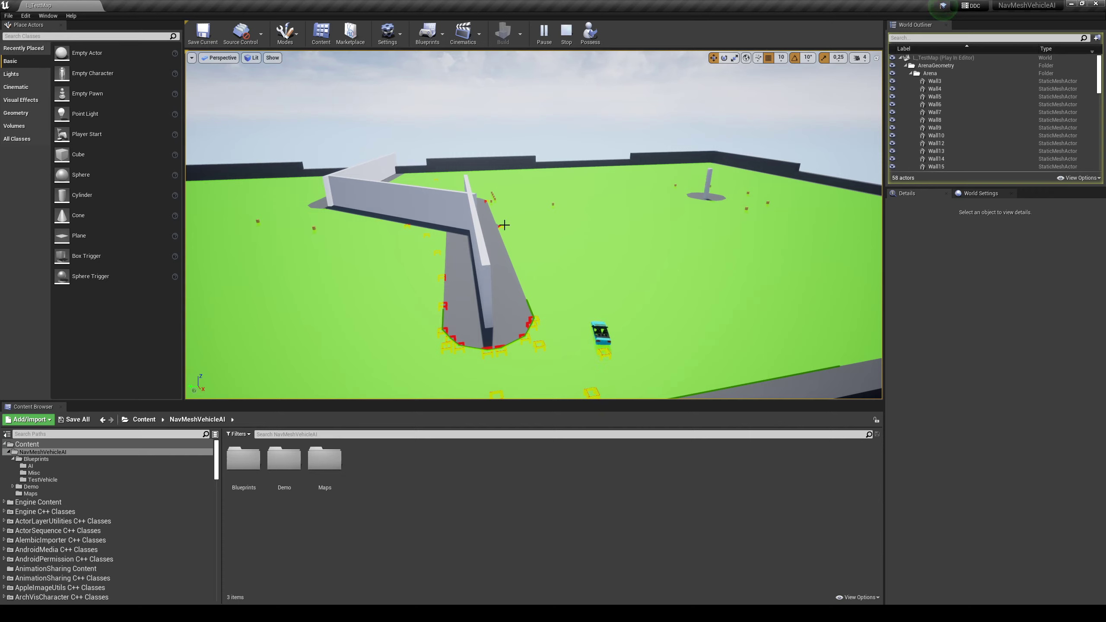
{"action": "key", "text": "p"}
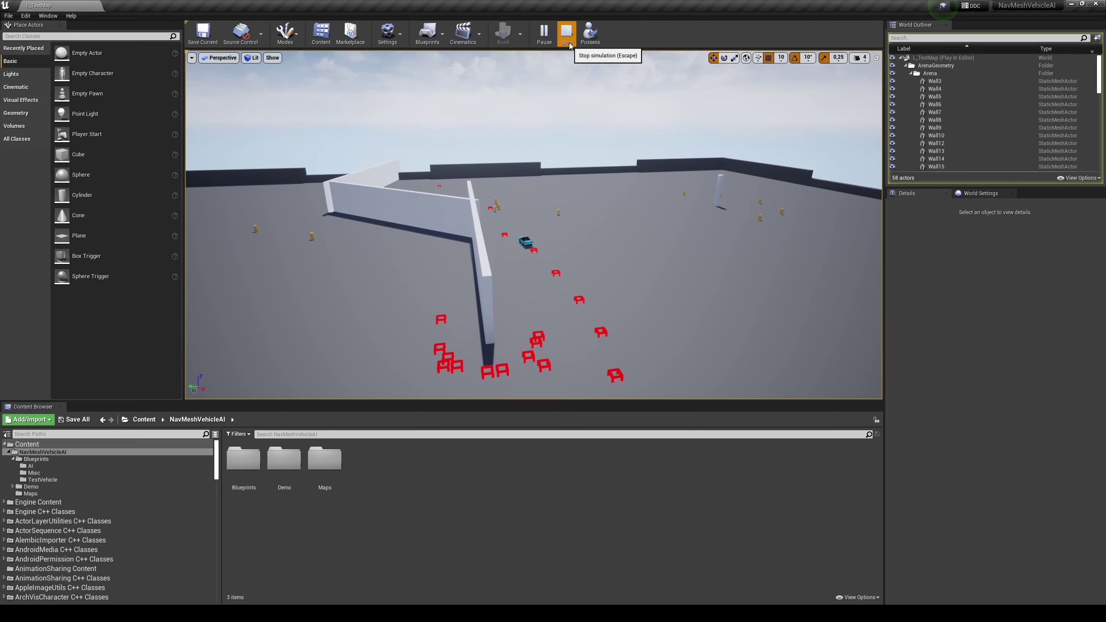
{"action": "left_click", "coordinate": [567, 35]}
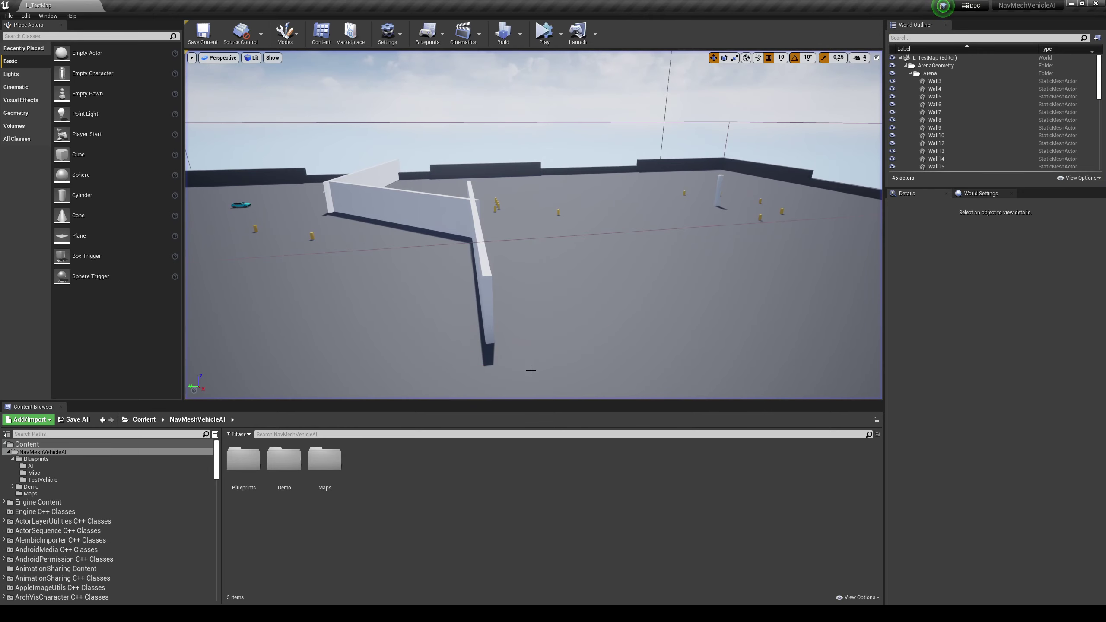
Open the TestAIVehiclePawn blueprint, toggle Draw Debug Path Points on its NavMeshVehicleAI component, and return to the level.
{"action": "double_click", "coordinate": [255, 479]}
{"action": "double_click", "coordinate": [330, 482]}
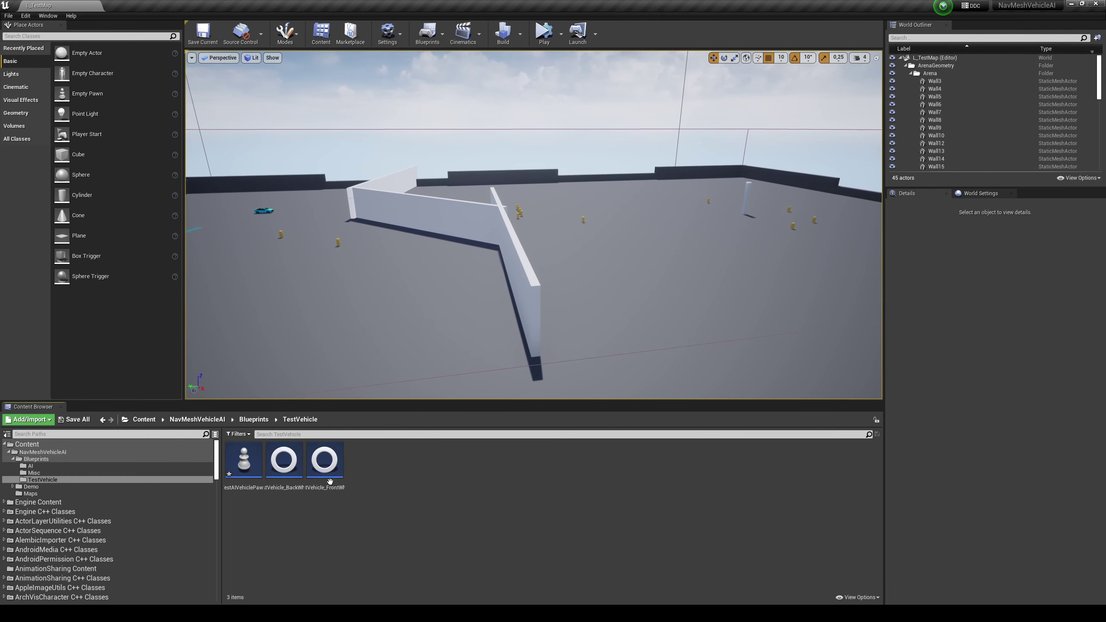
{"action": "double_click", "coordinate": [246, 481]}
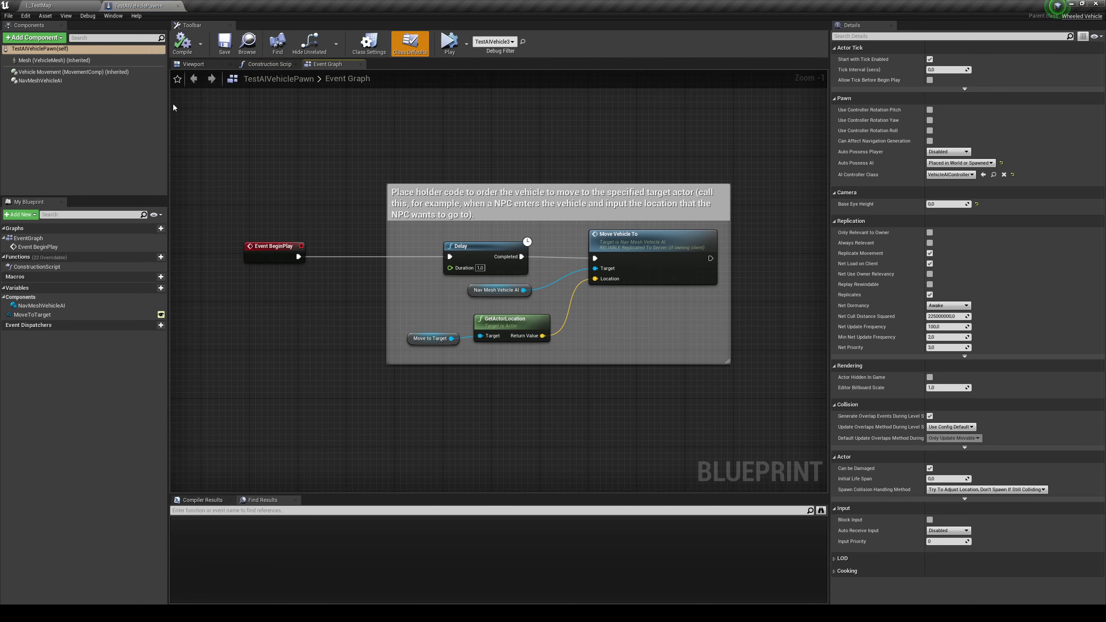
{"action": "left_click", "coordinate": [41, 81]}
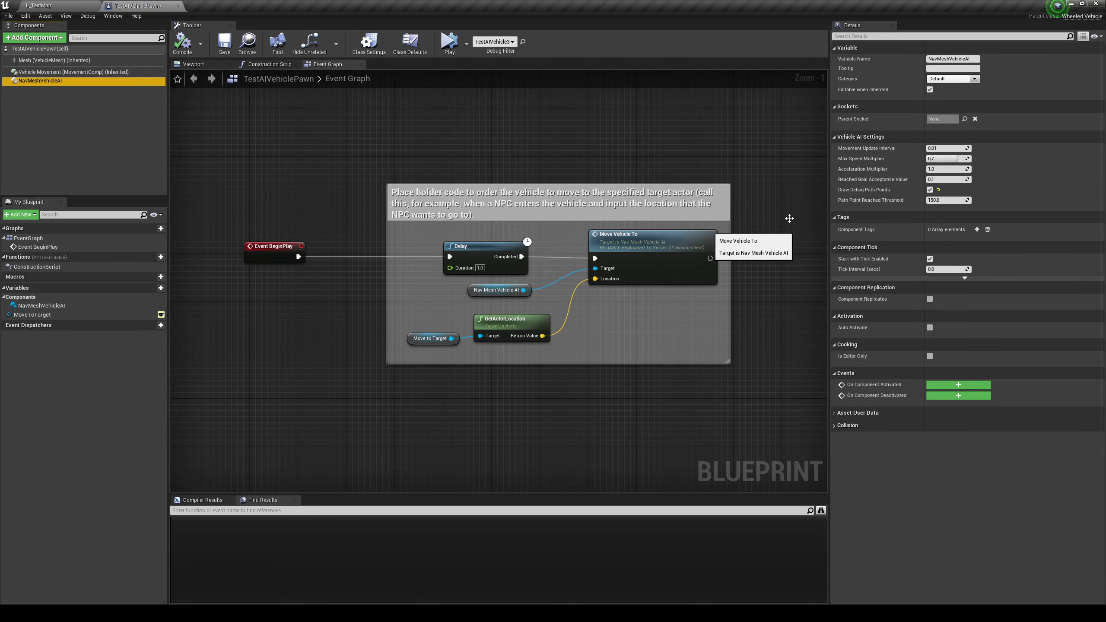
{"action": "left_click", "coordinate": [930, 190]}
{"action": "left_click", "coordinate": [74, 6]}
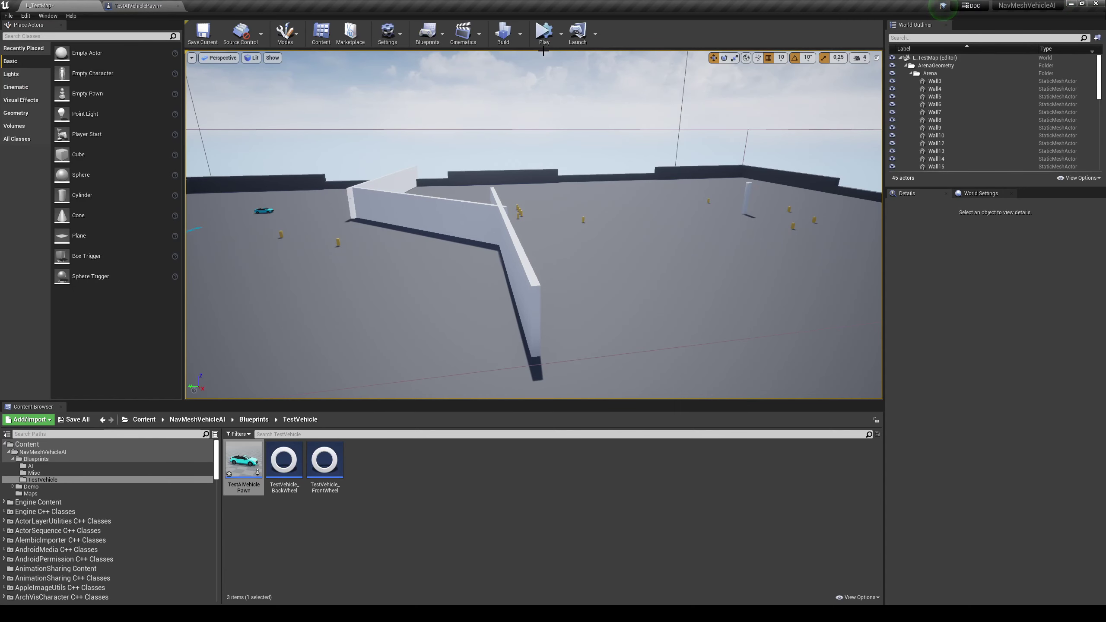
Run a brief simulation of the level, stop it, and look over the arena from above.
{"action": "left_click", "coordinate": [544, 32]}
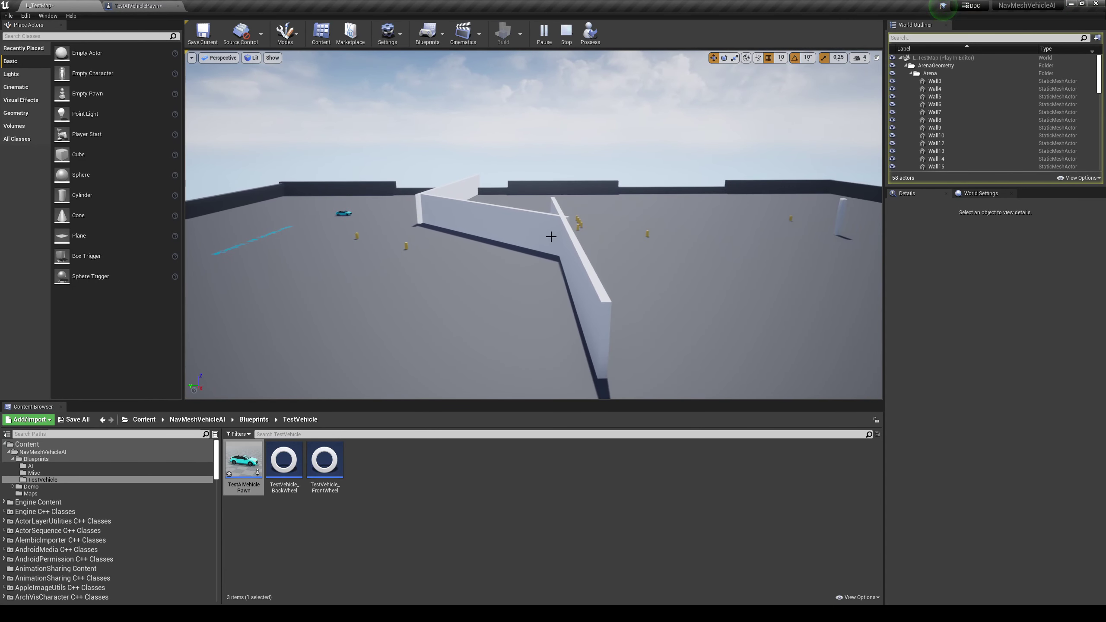
{"action": "key", "text": "Escape"}
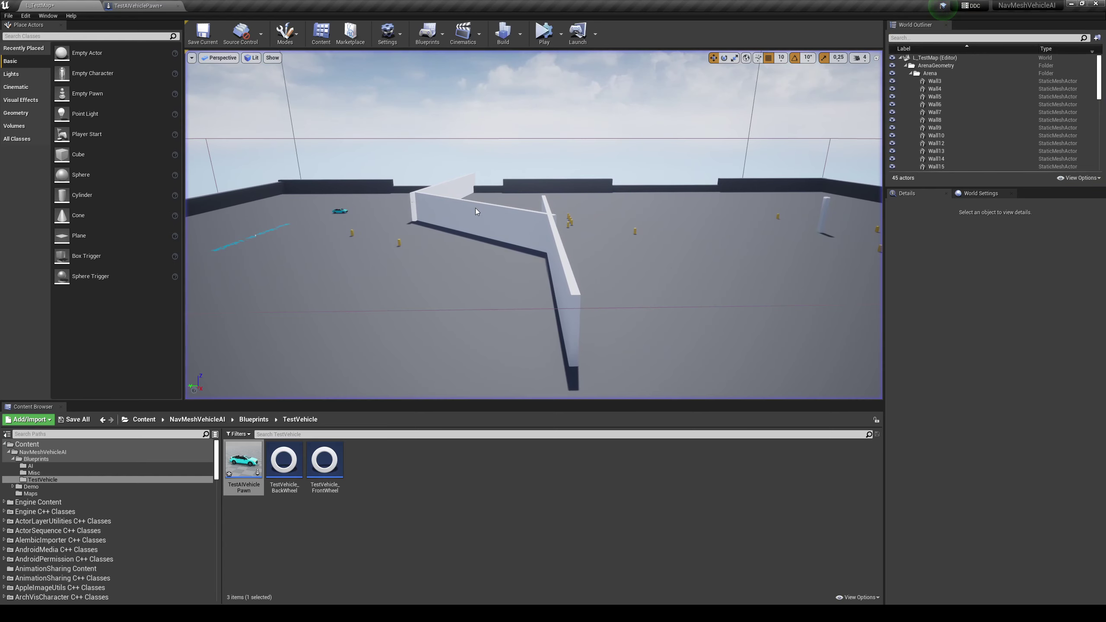
{"action": "left_click", "coordinate": [400, 241]}
{"action": "right_click_drag", "start_coordinate": [377, 151], "coordinate": [377, 174]}
{"action": "right_click_drag", "start_coordinate": [780, 162], "coordinate": [789, 172]}
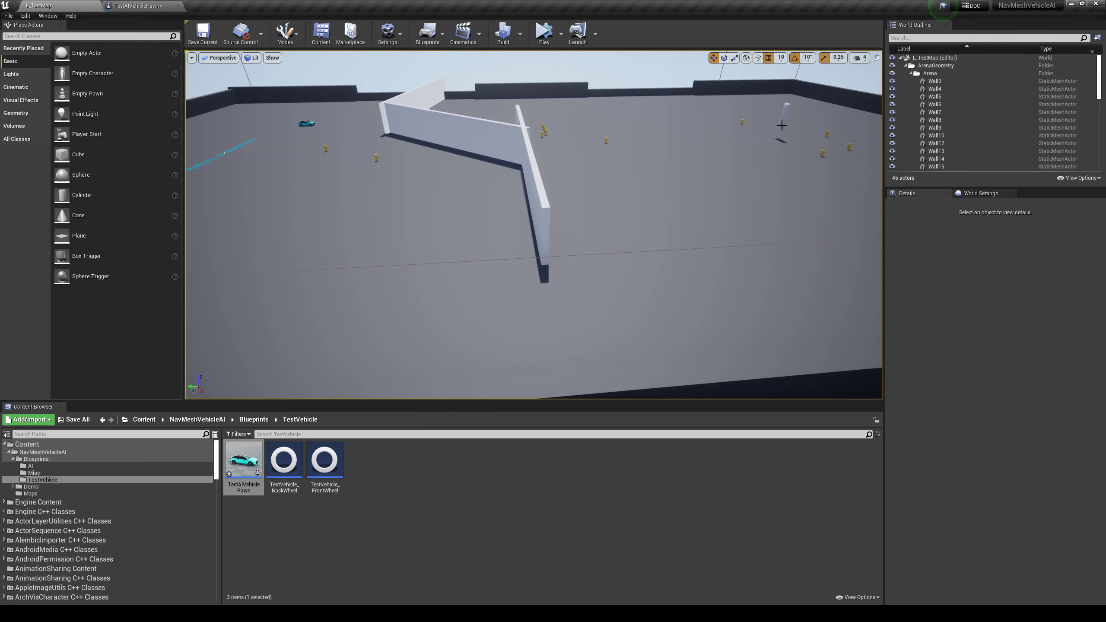
Display the navigation mesh and set Runtime Generation of the RecastNavMesh-Default actor to Dynamic.
{"action": "key", "text": "p"}
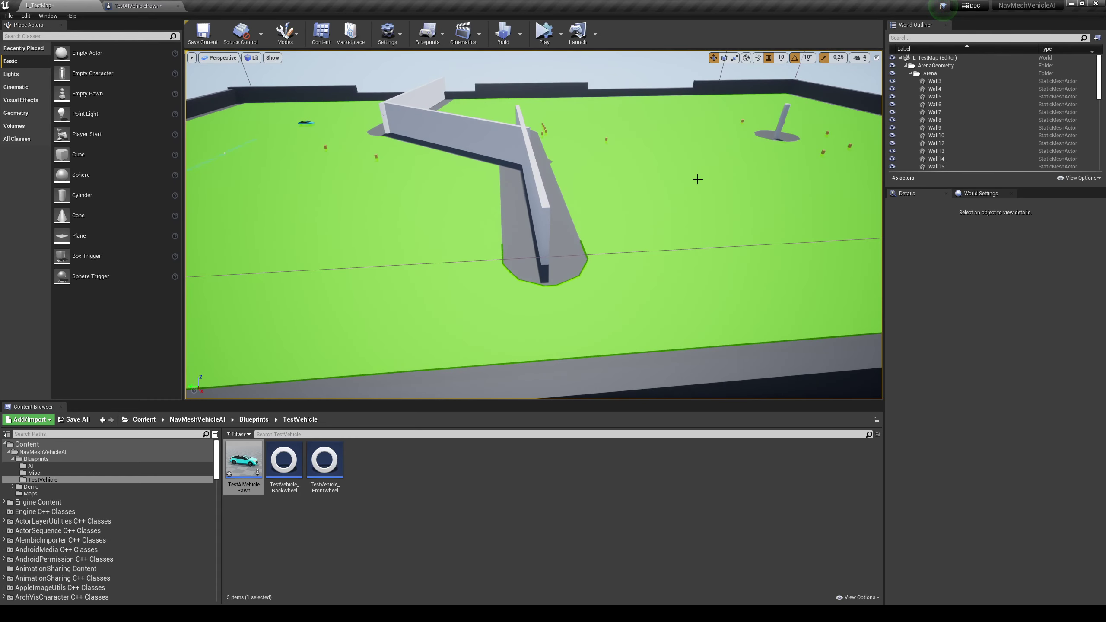
{"action": "left_click", "coordinate": [919, 38]}
{"action": "type", "text": "recast"}
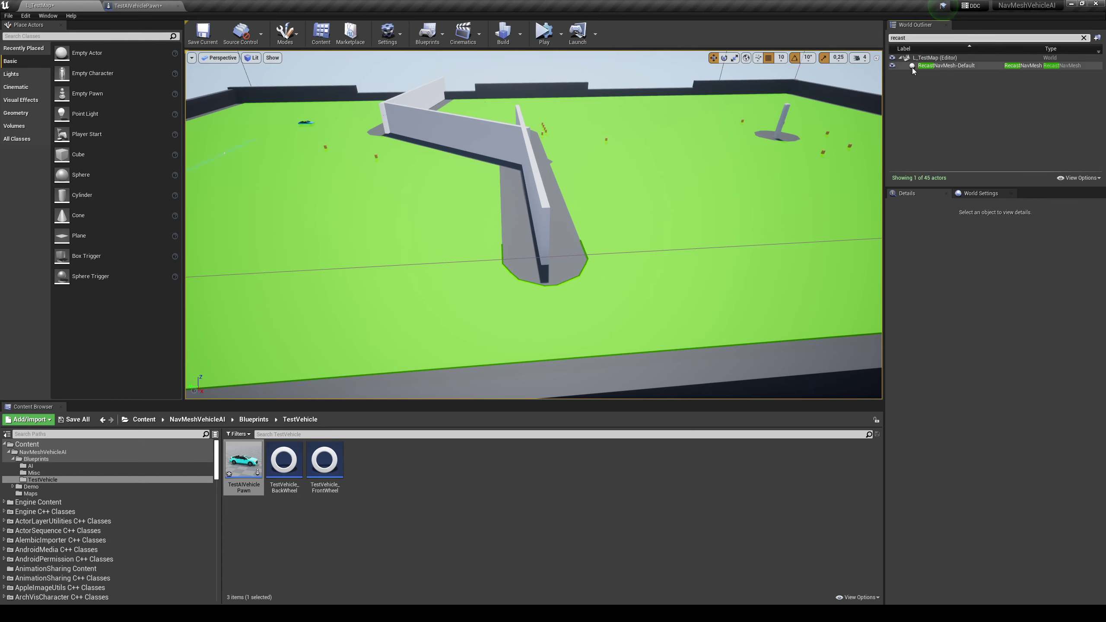
{"action": "left_click", "coordinate": [932, 66]}
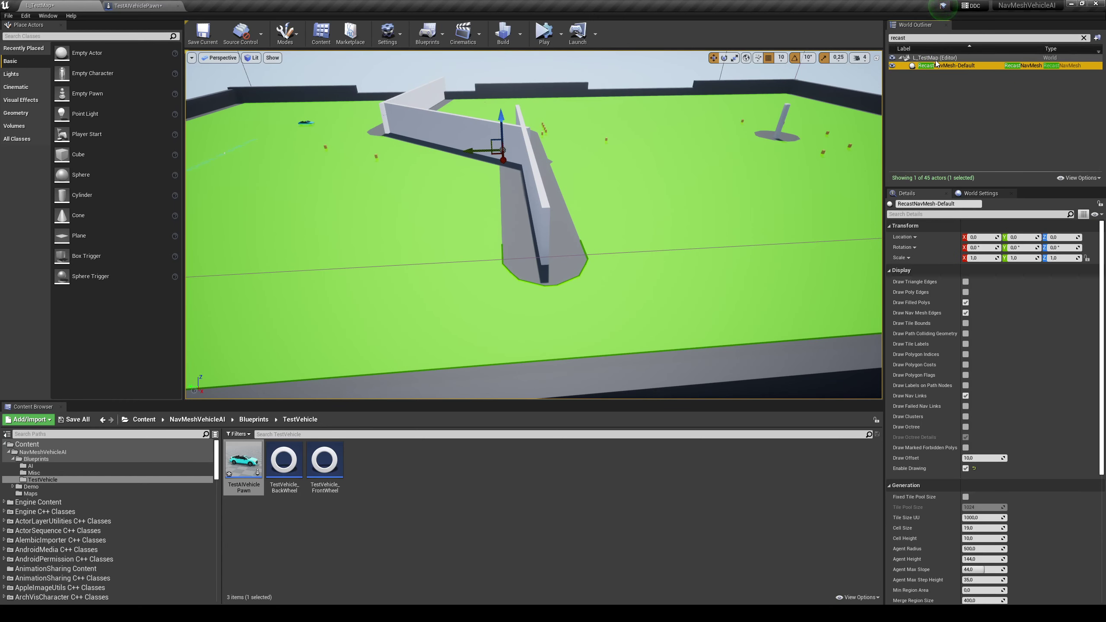
{"action": "scroll", "coordinate": [1024, 562], "scroll_direction": "down", "scroll_amount": 5}
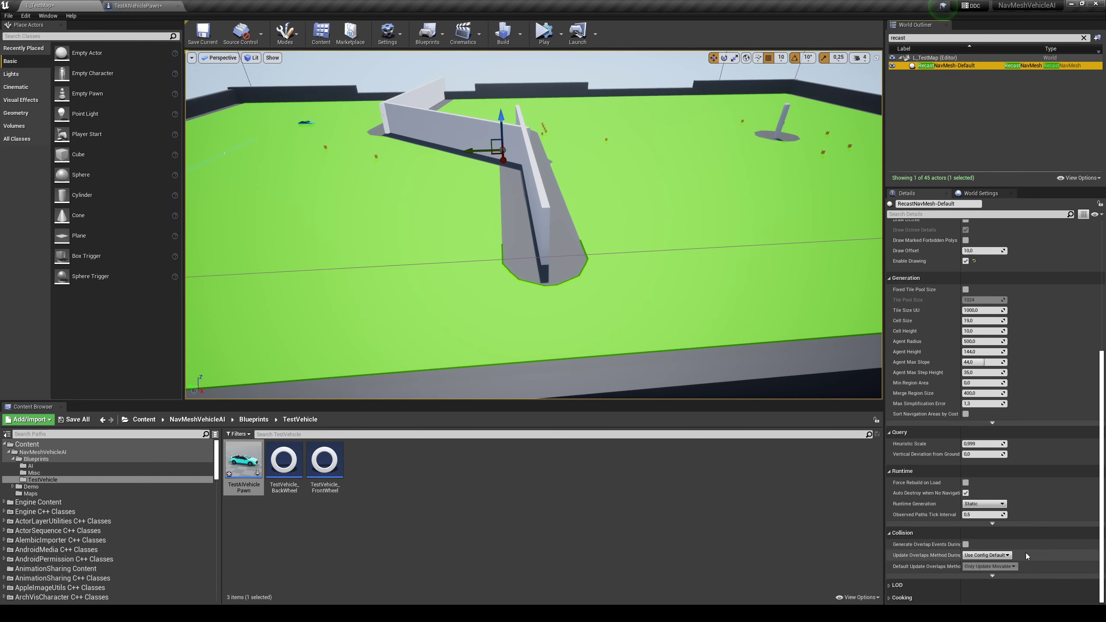
{"action": "left_click", "coordinate": [982, 504]}
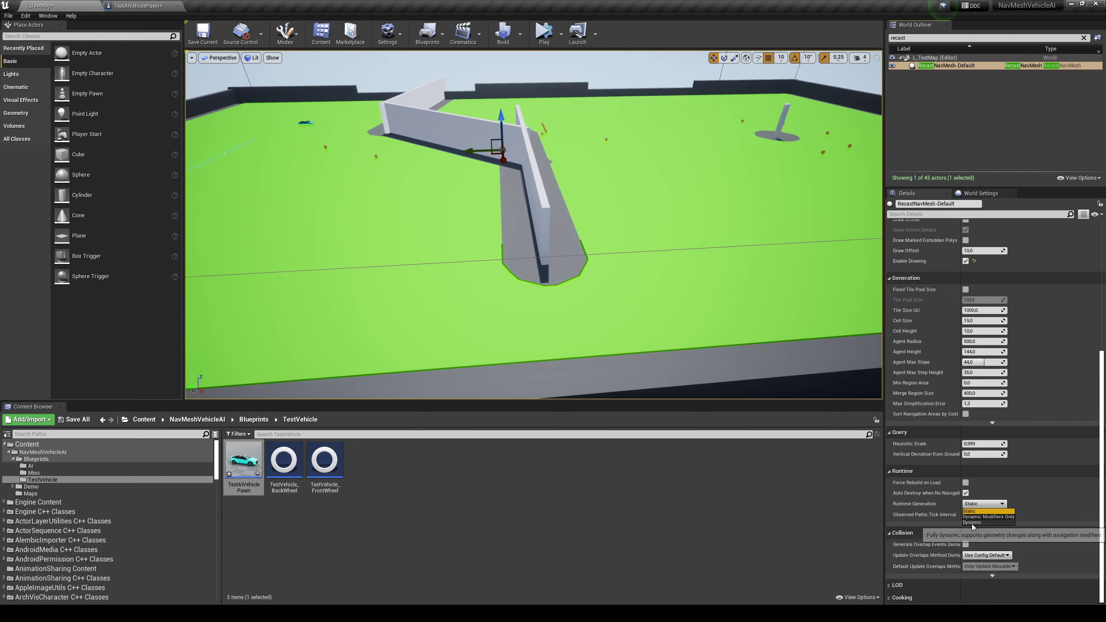
{"action": "left_click", "coordinate": [972, 523]}
Set the mobility of the free-standing column in the arena to Movable.
{"action": "right_click_drag", "start_coordinate": [625, 380], "coordinate": [701, 298]}
{"action": "key", "text": "w"}
{"action": "key", "text": "d"}
{"action": "left_click", "coordinate": [702, 252]}
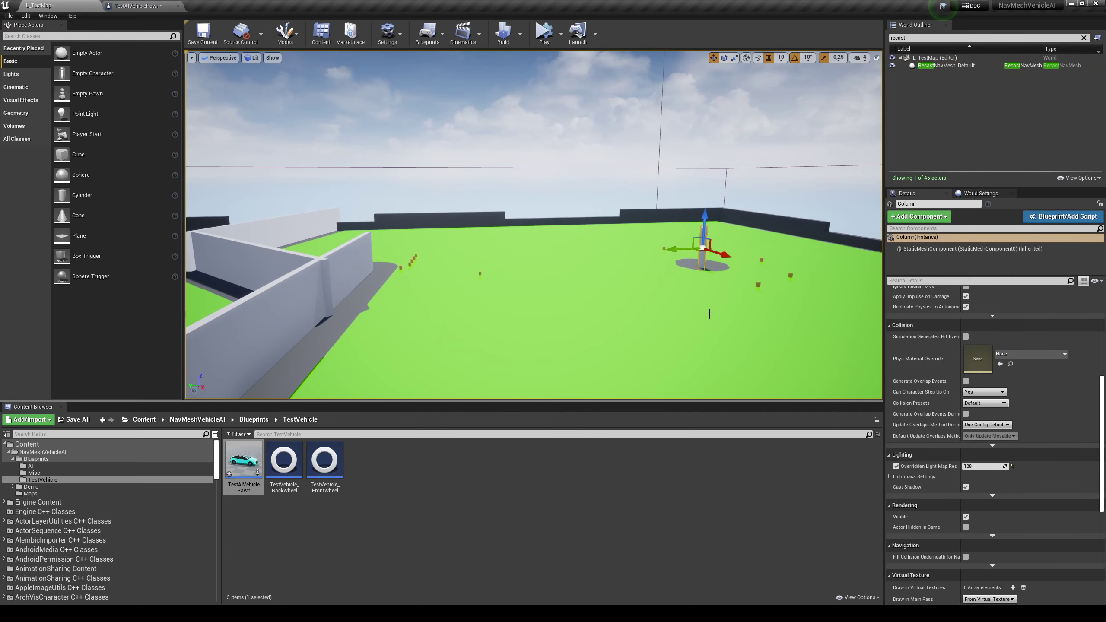
{"action": "scroll", "coordinate": [1060, 359], "scroll_direction": "up", "scroll_amount": 5}
{"action": "left_click", "coordinate": [1057, 335]}
Hide the navigation mesh and start simulating the level with the walls and column in view.
{"action": "right_click_drag", "start_coordinate": [615, 309], "coordinate": [615, 361]}
{"action": "key", "text": "s"}
{"action": "key", "text": "a"}
{"action": "right_click_drag", "start_coordinate": [527, 185], "coordinate": [485, 186]}
{"action": "right_click_drag", "start_coordinate": [612, 229], "coordinate": [612, 229]}
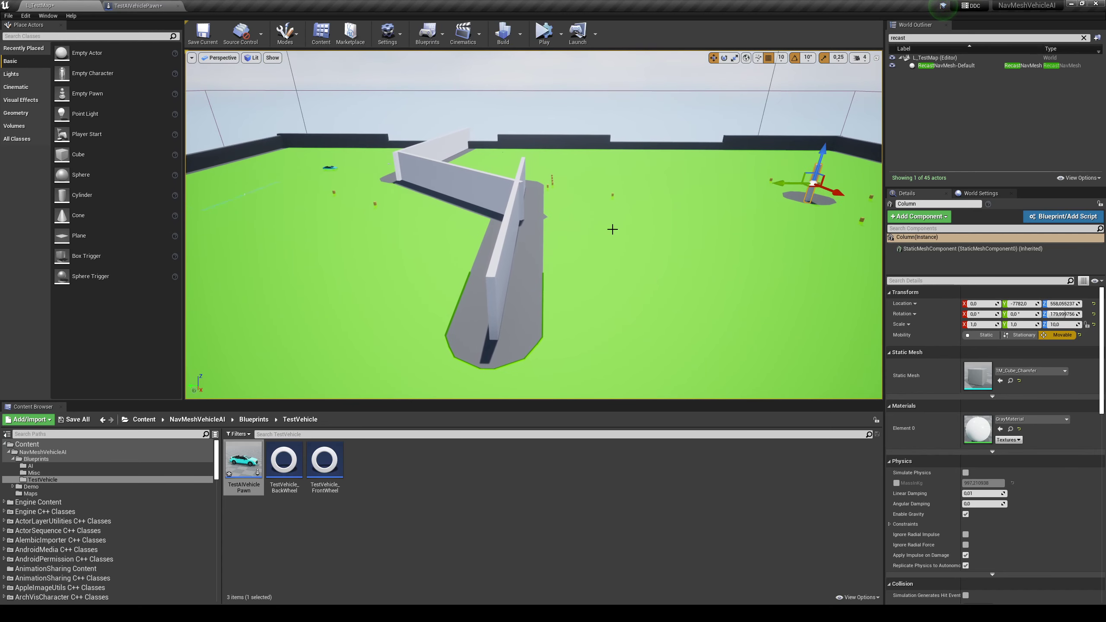
{"action": "key", "text": "p"}
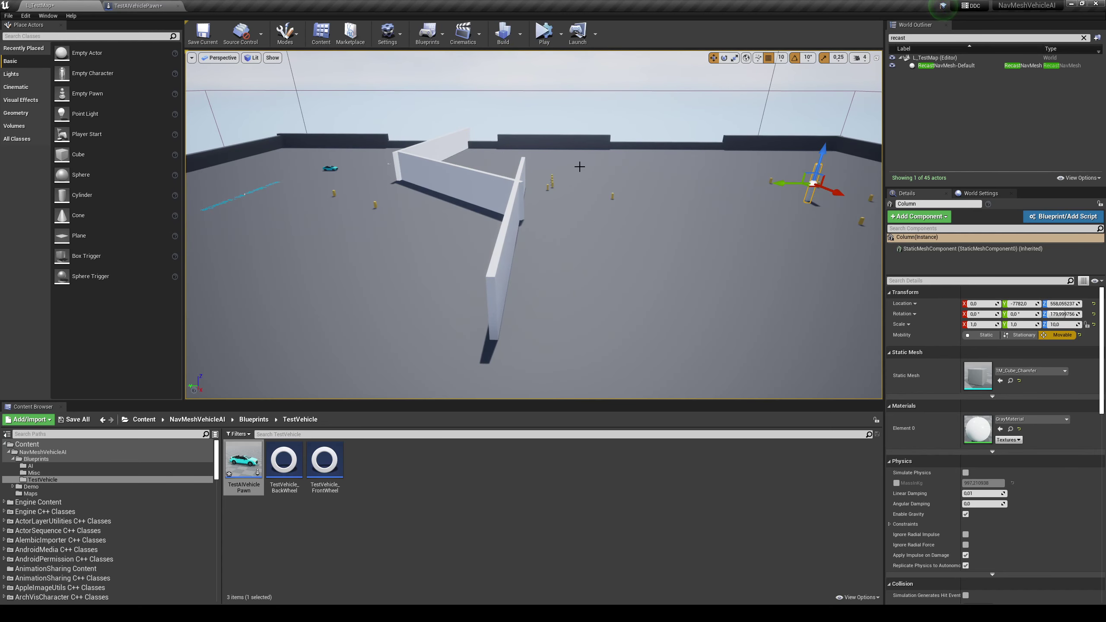
{"action": "left_click", "coordinate": [545, 35]}
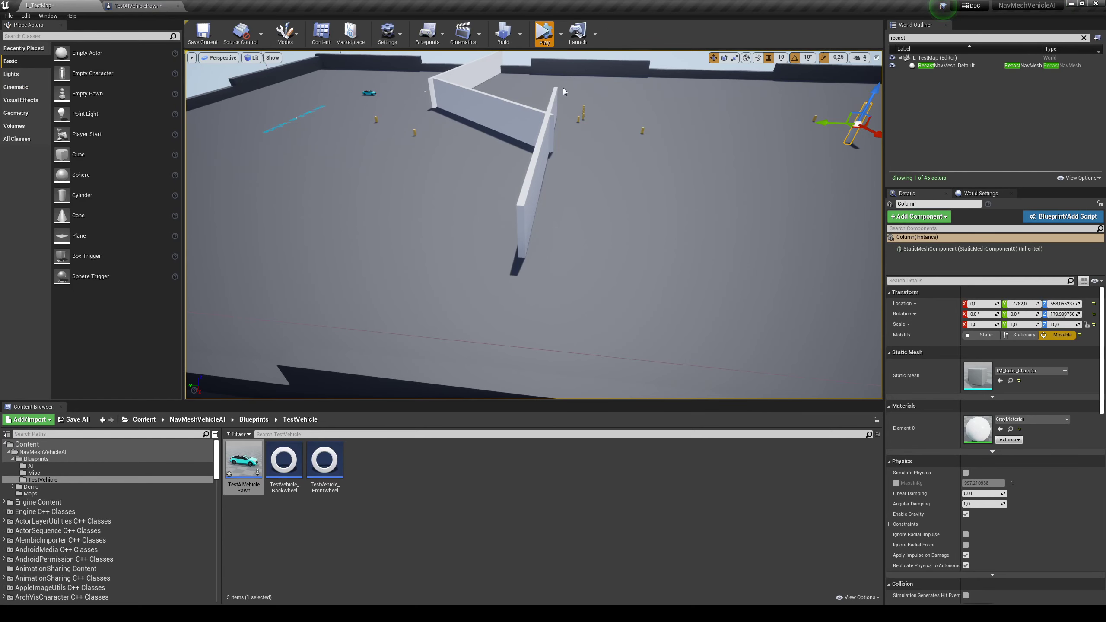
Move the column onto the car's path beside the wall, to about X 1490, Y -1283, and follow the car's rerouting.
{"action": "right_click_drag", "start_coordinate": [586, 216], "coordinate": [654, 191]}
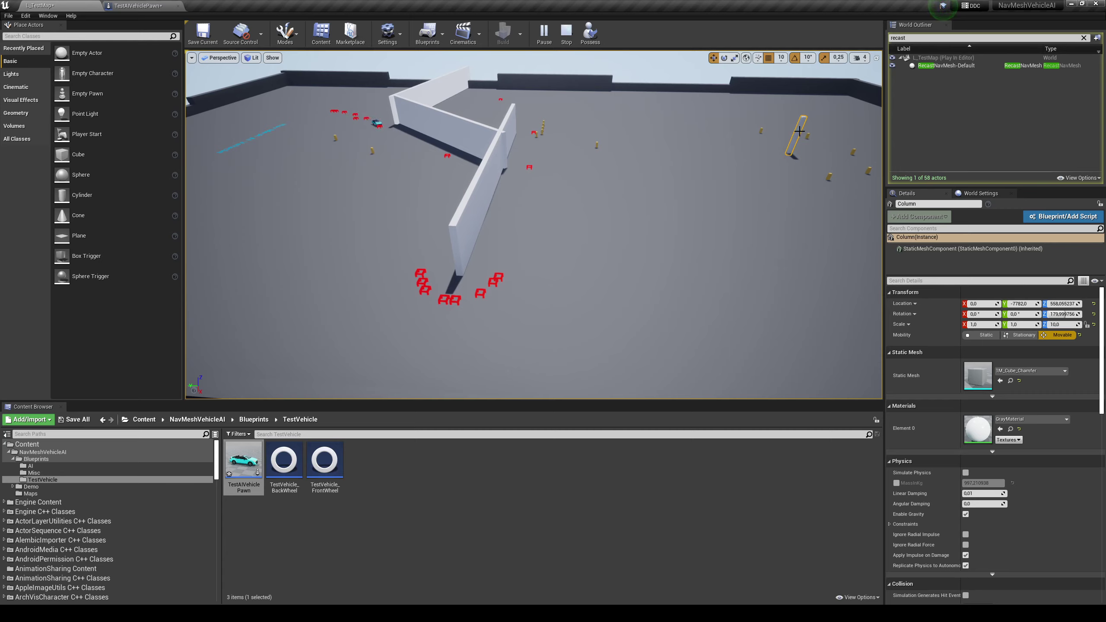
{"action": "left_click_drag", "start_coordinate": [766, 138], "coordinate": [668, 142]}
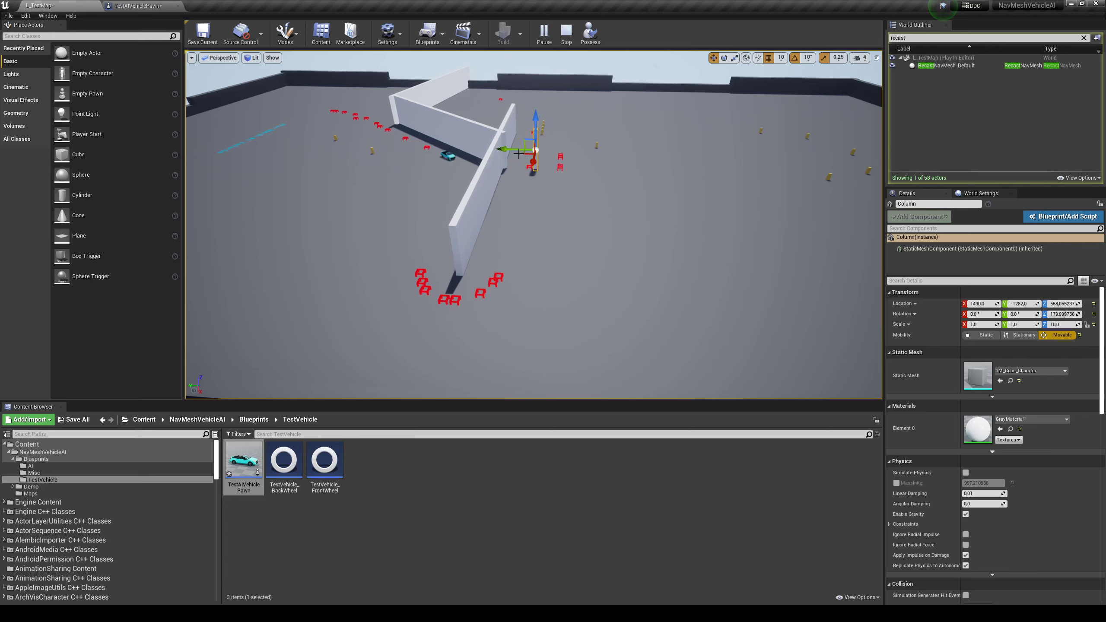
{"action": "right_click_drag", "start_coordinate": [521, 164], "coordinate": [305, 168]}
{"action": "key", "text": "d"}
{"action": "key", "text": "s"}
{"action": "right_click_drag", "start_coordinate": [648, 238], "coordinate": [588, 217]}
{"action": "key", "text": "s"}
{"action": "right_click_drag", "start_coordinate": [519, 167], "coordinate": [512, 241]}
{"action": "right_click_drag", "start_coordinate": [578, 196], "coordinate": [516, 272]}
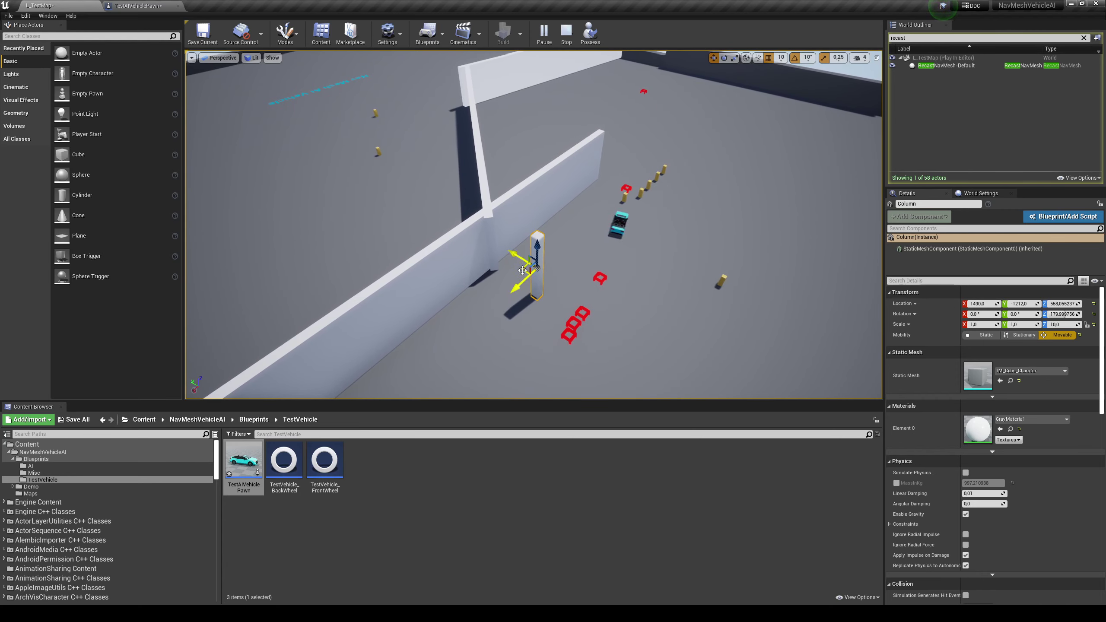
Move the column ahead of the car to about X -3810, Y 140, watch it reroute, and stop the simulation.
{"action": "left_click_drag", "start_coordinate": [523, 270], "coordinate": [618, 137]}
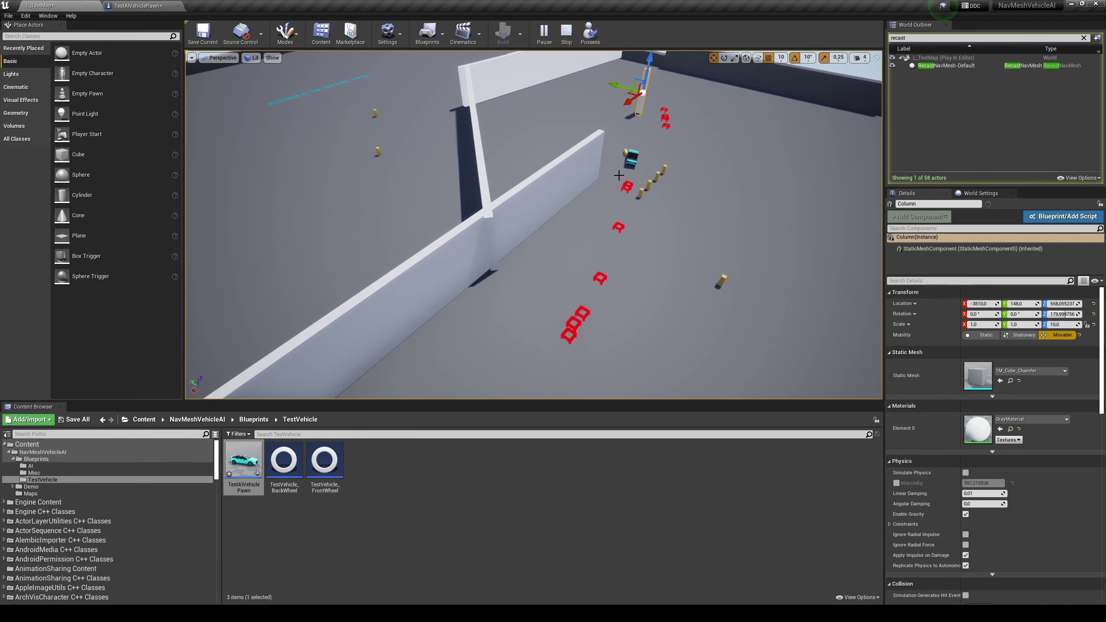
{"action": "right_click_drag", "start_coordinate": [672, 92], "coordinate": [702, 34]}
{"action": "key", "text": "w"}
{"action": "key", "text": "w"}
{"action": "right_click_drag", "start_coordinate": [575, 244], "coordinate": [624, 232]}
{"action": "key", "text": "Escape"}
{"action": "key", "text": "w"}
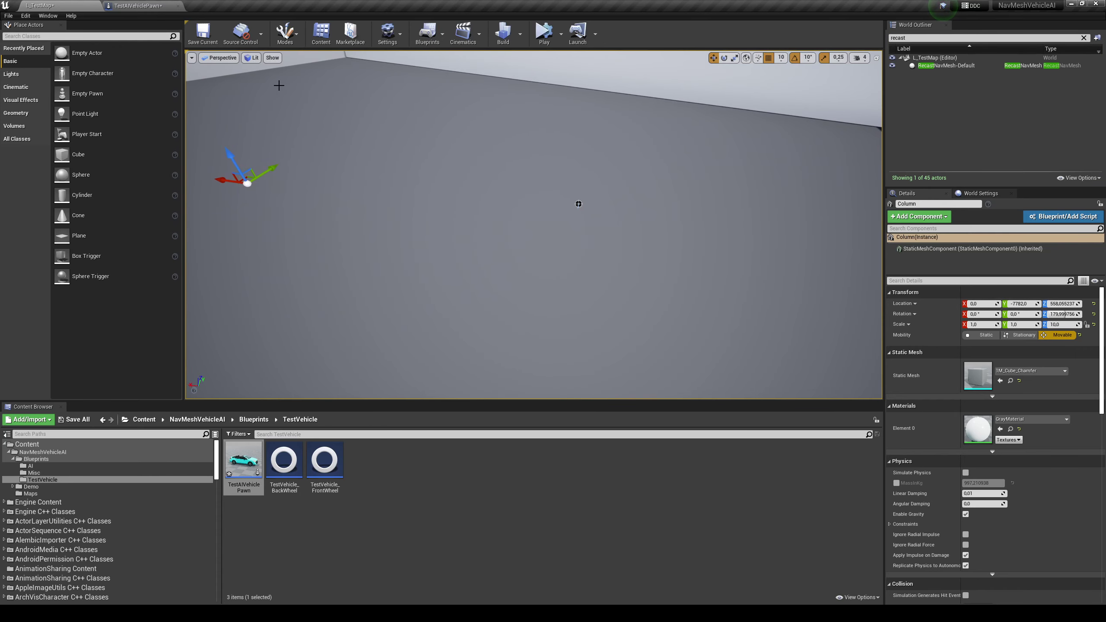
Open the TestAIVehiclePawn blueprint and examine the Reached Goal Acceptance Value setting of its NavMeshVehicleAI component.
{"action": "left_click", "coordinate": [134, 4]}
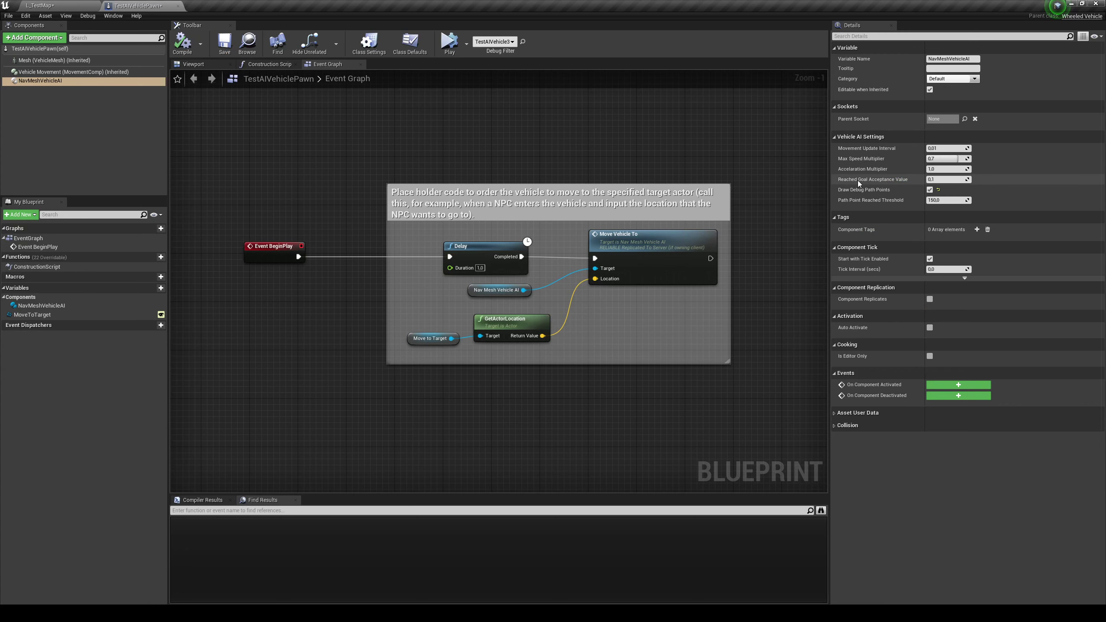
{"action": "mouse_move", "coordinate": [873, 184]}
{"action": "left_click", "coordinate": [61, 5]}
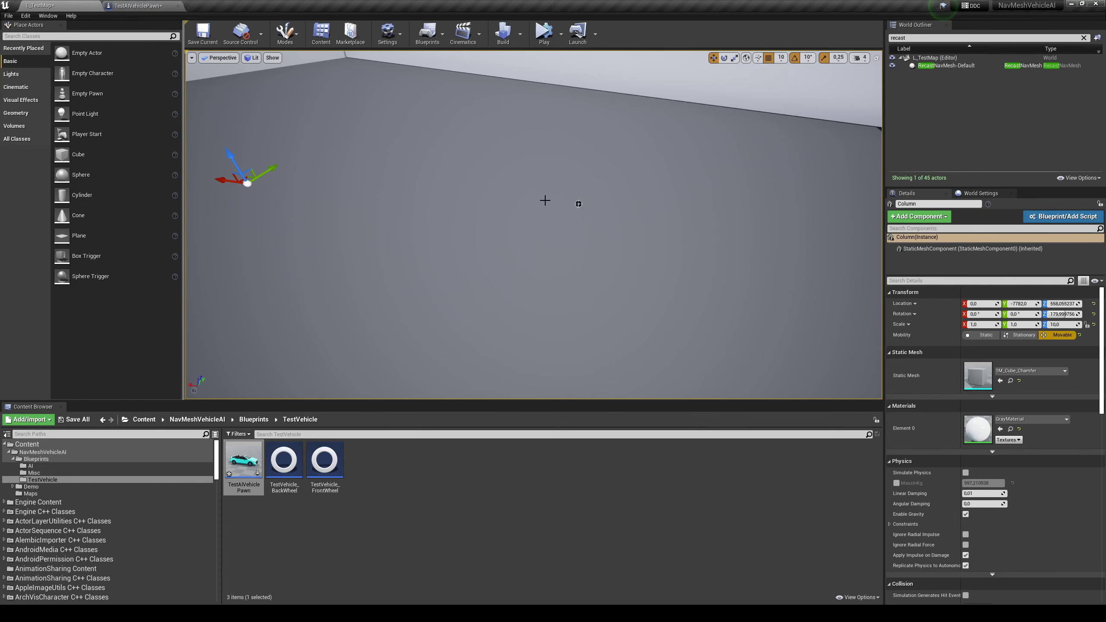
{"action": "left_click", "coordinate": [161, 4]}
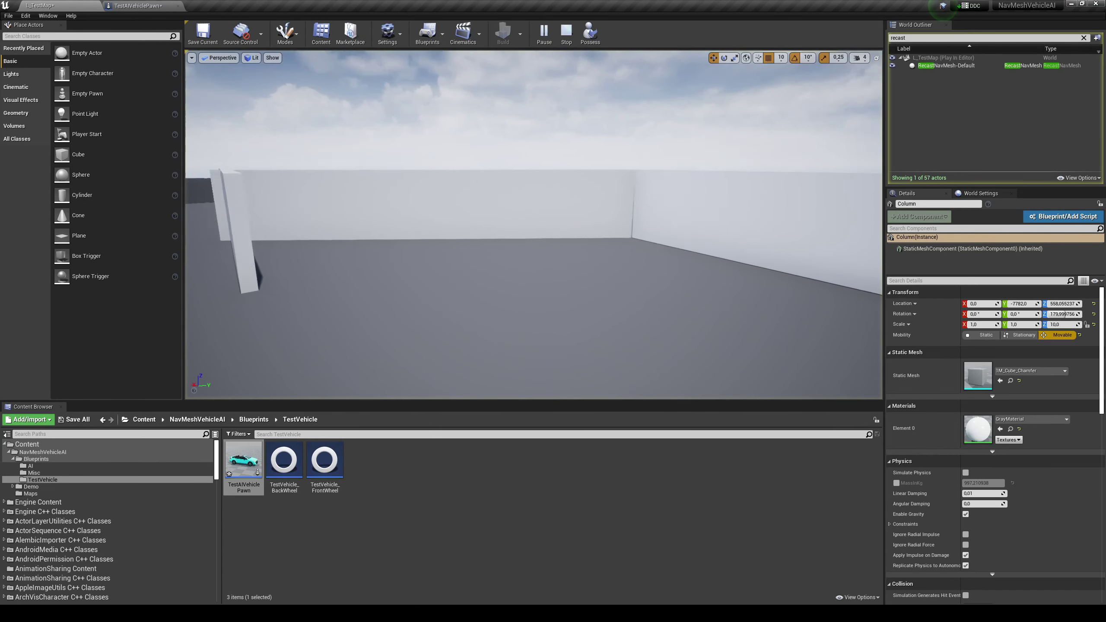
Simulate the level, view the car's debug path points around the long wall, and check the Path Point Reached Threshold setting.
{"action": "right_click_drag", "start_coordinate": [534, 224], "coordinate": [205, 227]}
{"action": "key", "text": "a"}
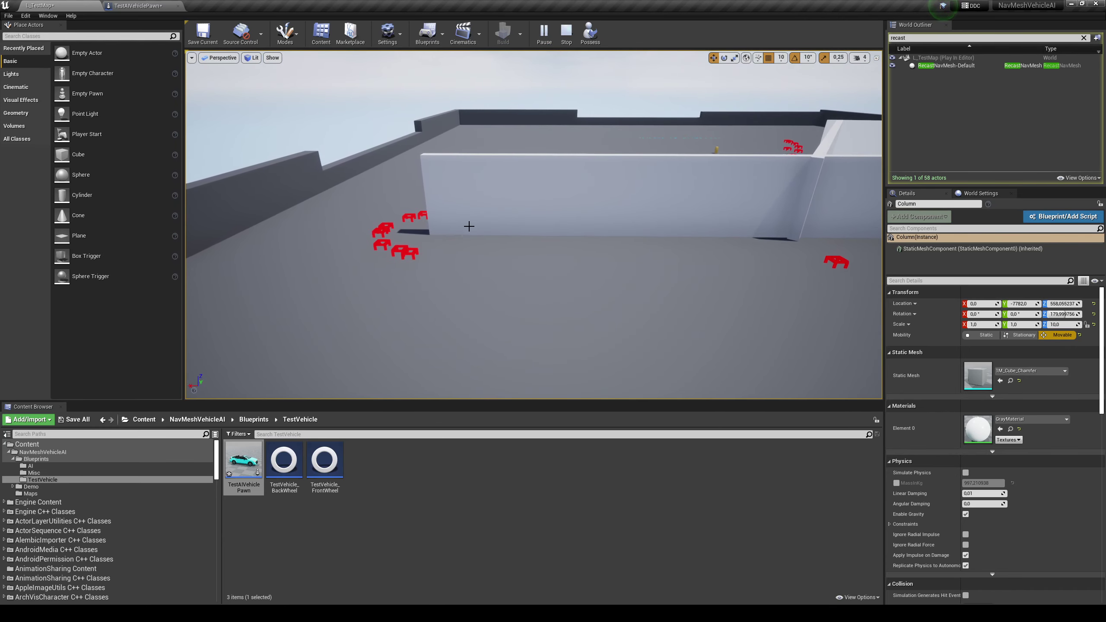
{"action": "left_click", "coordinate": [156, 6]}
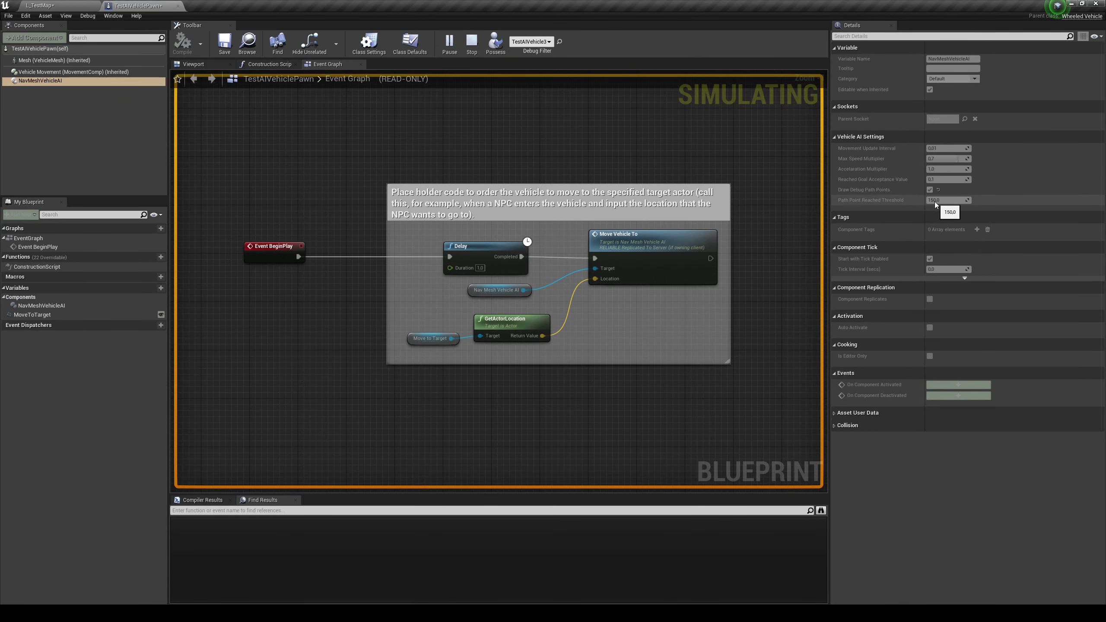
Compare the spacing of the debug path points near the wall's end with the Vehicle AI Settings in the pawn blueprint.
{"action": "left_click", "coordinate": [78, 6]}
{"action": "right_click_drag", "start_coordinate": [348, 218], "coordinate": [219, 167]}
{"action": "key", "text": "s"}
{"action": "left_click", "coordinate": [154, 5]}
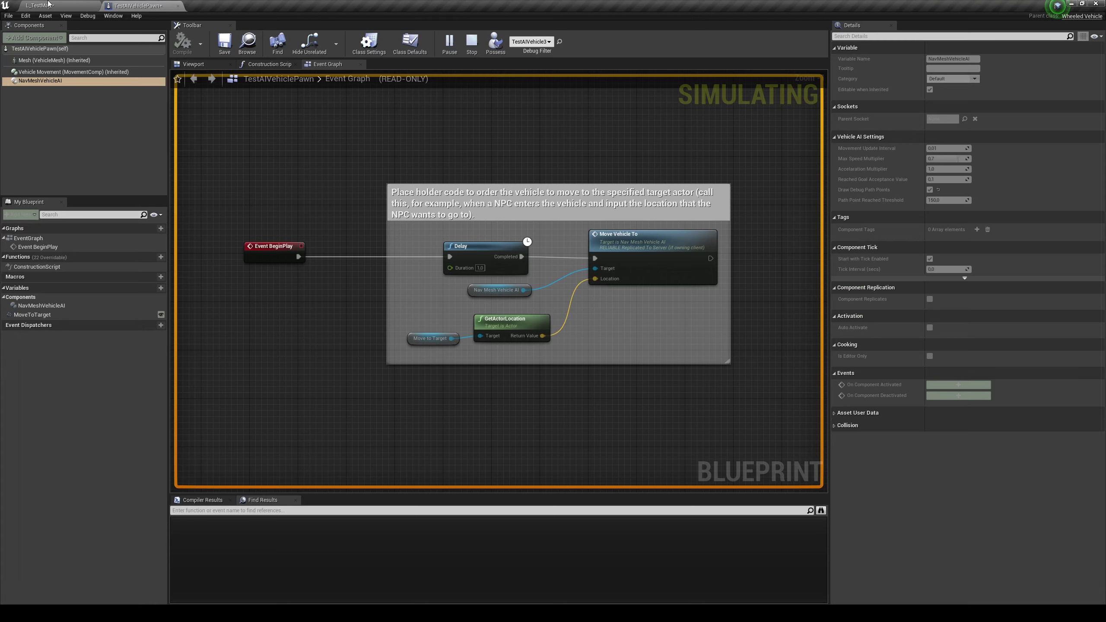
{"action": "left_click", "coordinate": [48, 5]}
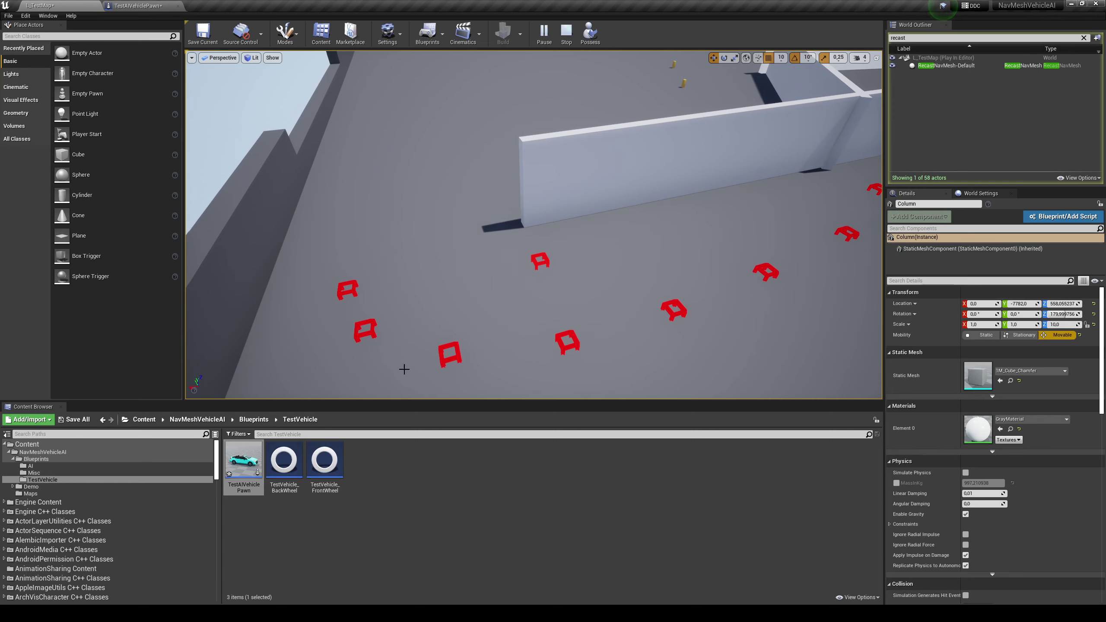
Inspect the path points curving around the wall's end once more, return to the pawn blueprint and stop the simulation.
{"action": "right_click_drag", "start_coordinate": [582, 355], "coordinate": [631, 325]}
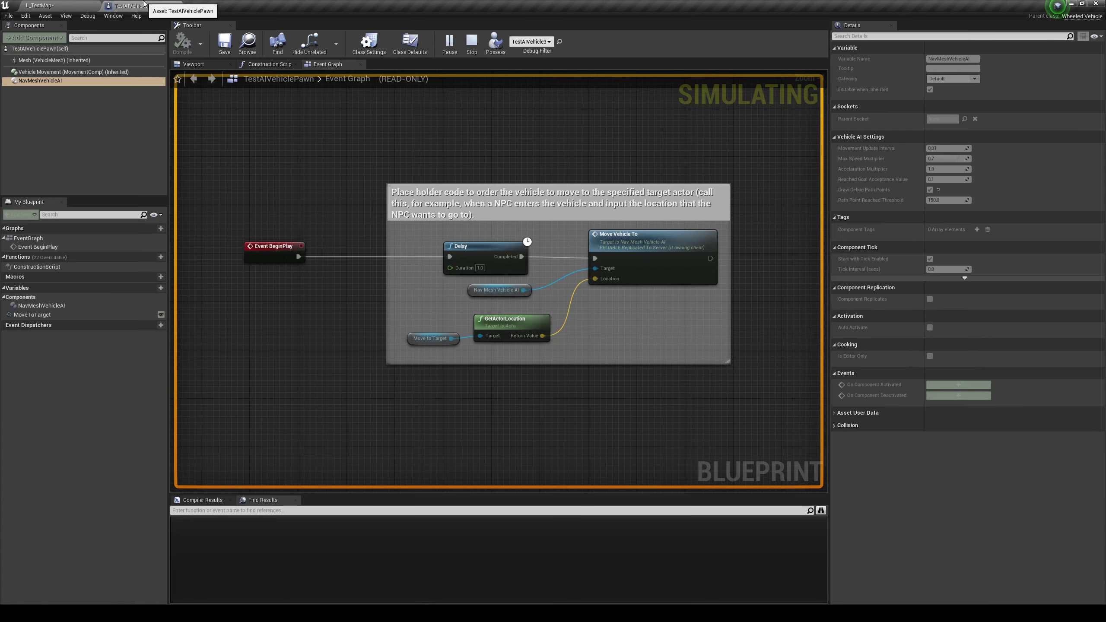
{"action": "left_click", "coordinate": [139, 6]}
{"action": "key", "text": "Escape"}
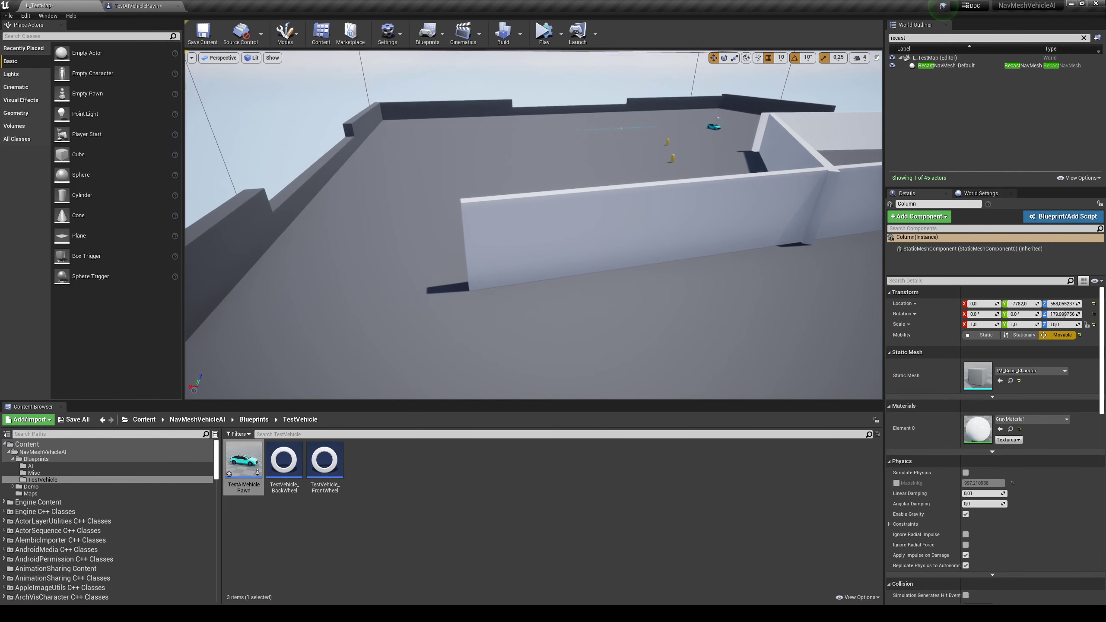
Look over the walls in the level, then examine the Acceleration Multiplier setting of the NavMeshVehicleAI component.
{"action": "right_click_drag", "start_coordinate": [439, 238], "coordinate": [459, 252]}
{"action": "left_click", "coordinate": [151, 4]}
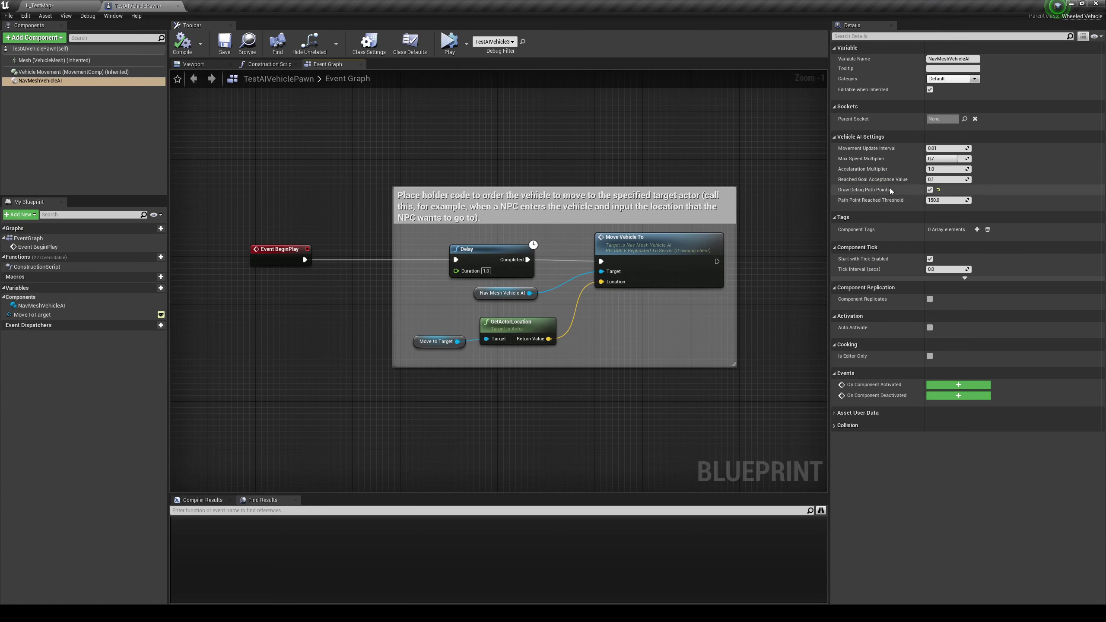
{"action": "mouse_move", "coordinate": [859, 172]}
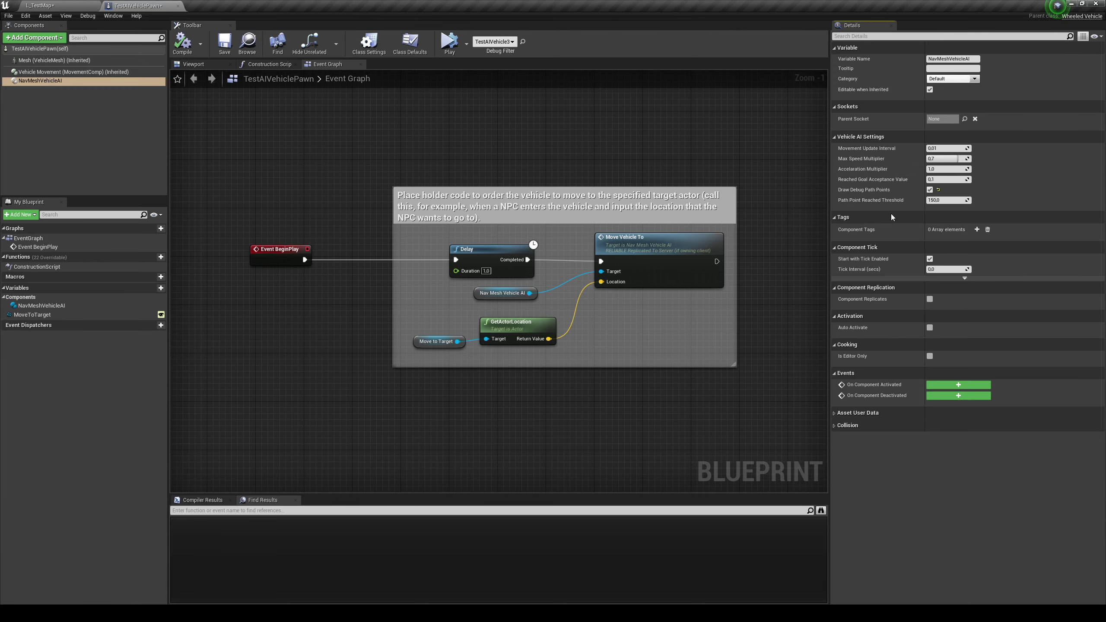
Examine the Vehicle Movement component's mechanical and steering setup, then reselect the NavMeshVehicleAI component.
{"action": "left_click", "coordinate": [17, 71]}
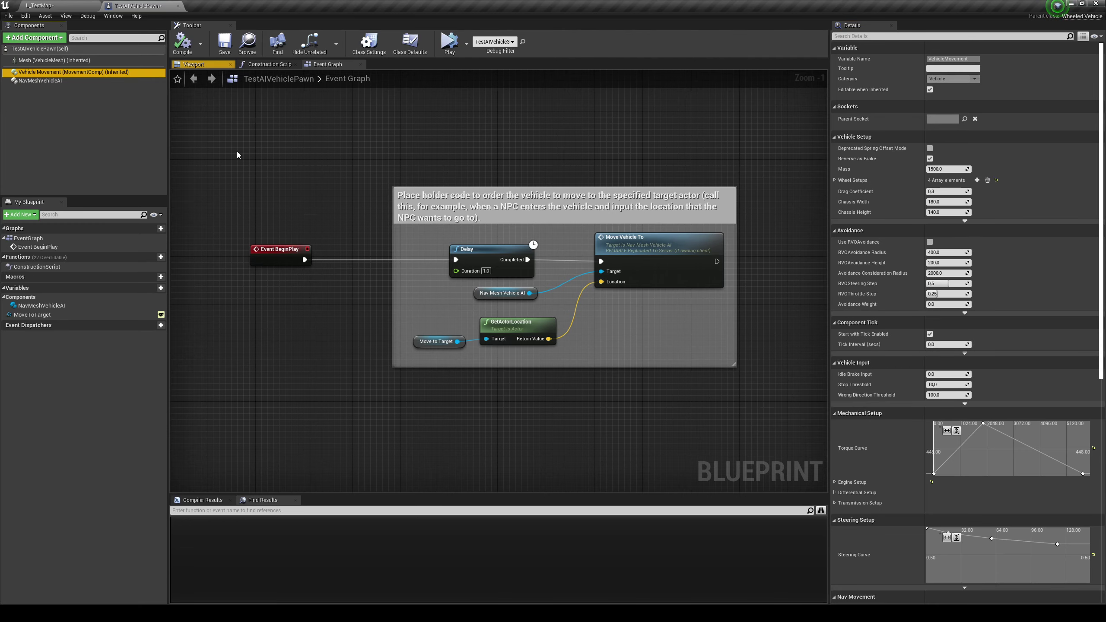
{"action": "scroll", "coordinate": [902, 329], "scroll_direction": "down", "scroll_amount": 10}
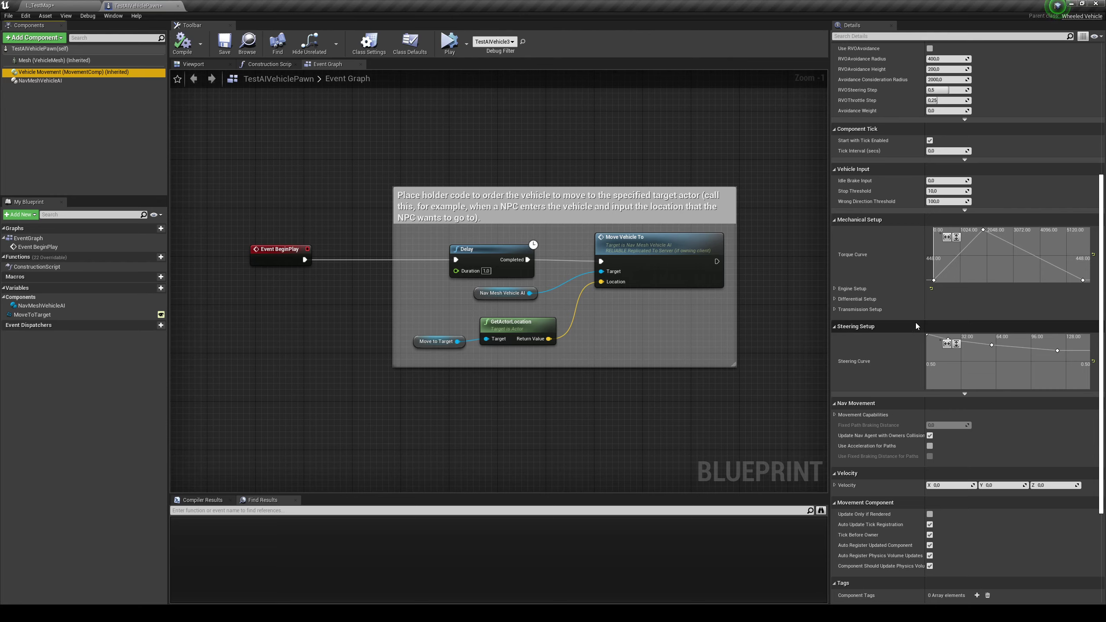
{"action": "scroll", "coordinate": [880, 250], "scroll_direction": "down", "scroll_amount": 1}
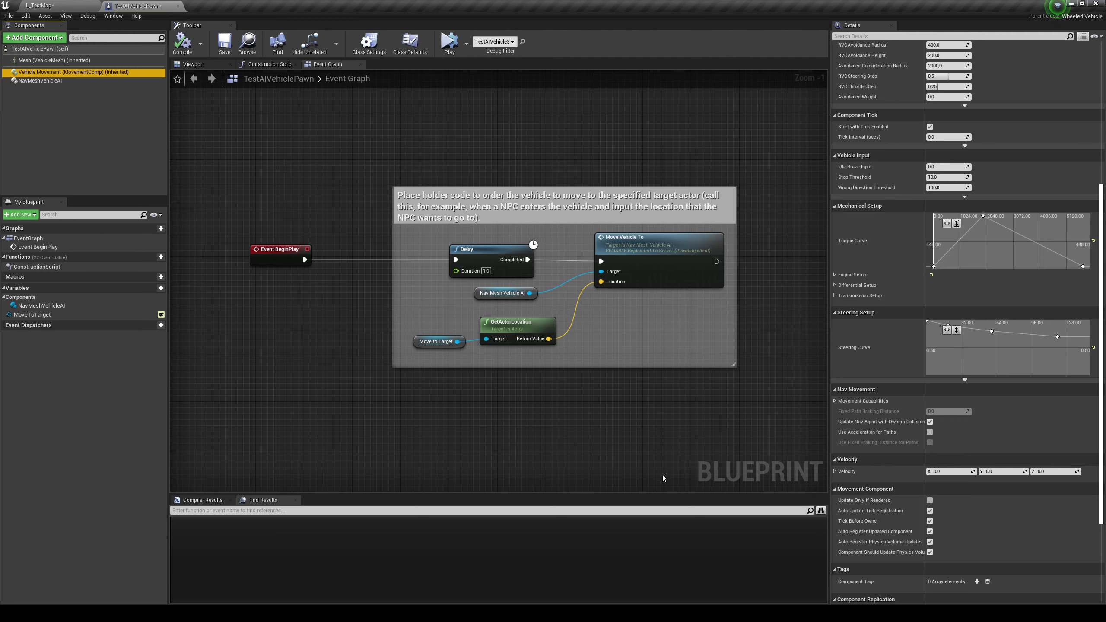
{"action": "left_click", "coordinate": [127, 81]}
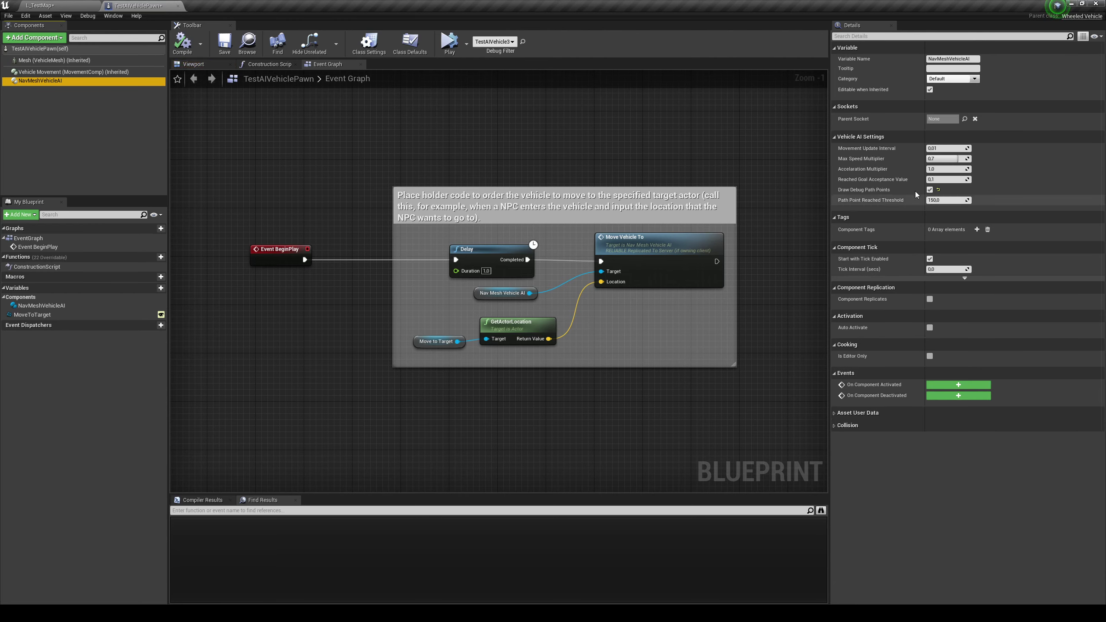
View the arena in the level again and examine the Max Speed Multiplier setting of NavMeshVehicleAI.
{"action": "mouse_move", "coordinate": [884, 173]}
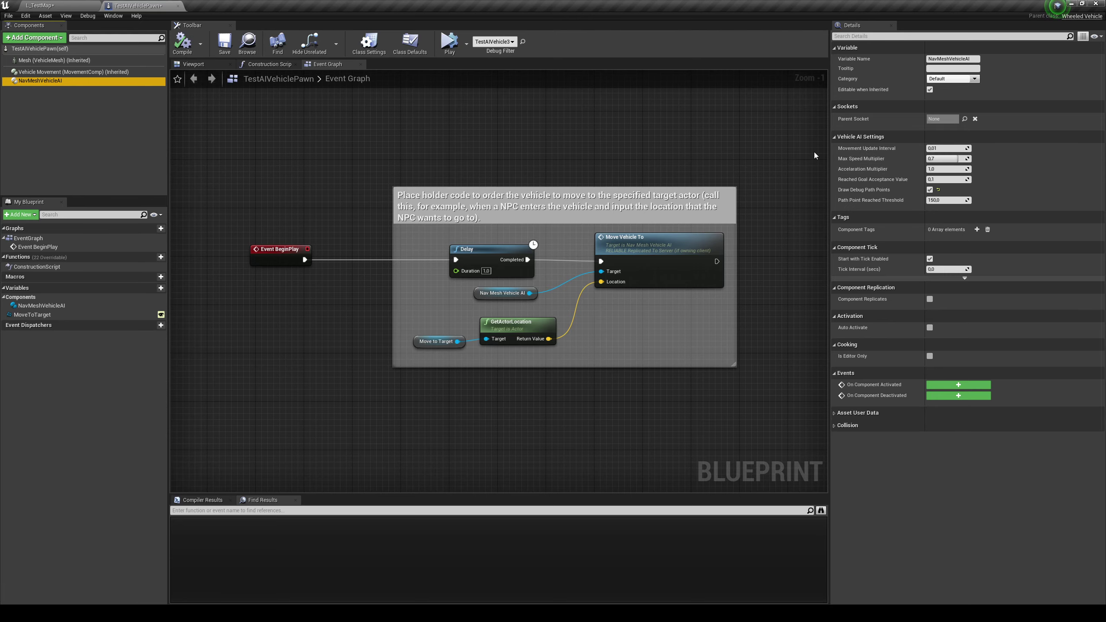
{"action": "left_click", "coordinate": [35, 5]}
{"action": "right_click_drag", "start_coordinate": [500, 218], "coordinate": [524, 179]}
{"action": "left_click", "coordinate": [170, 3]}
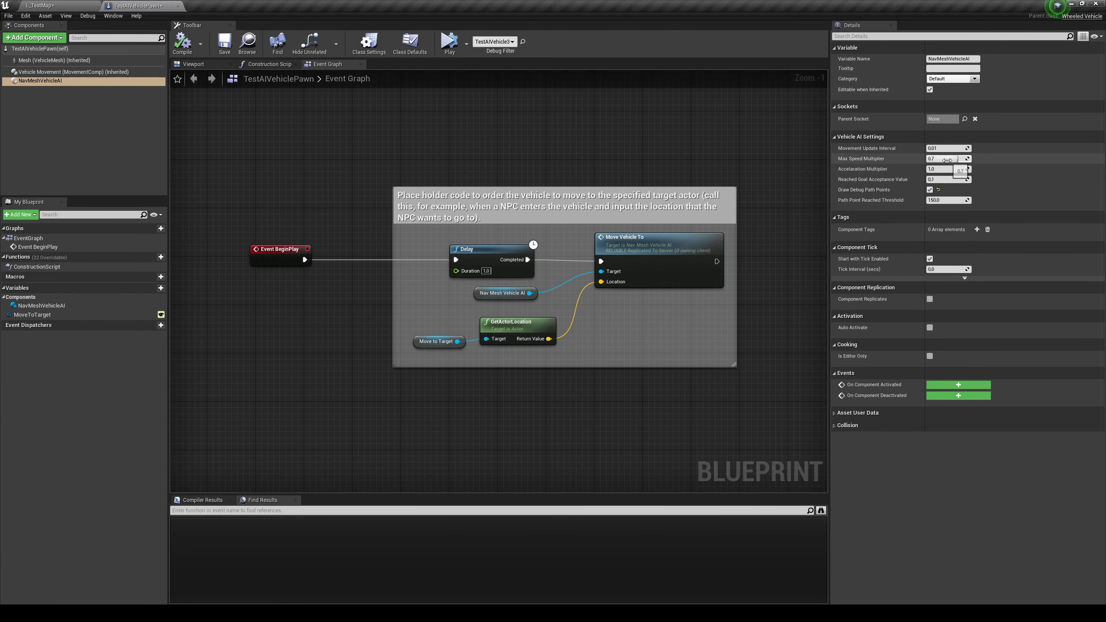
Check the Vehicle Movement component's vehicle setup against the Vehicle AI Settings of NavMeshVehicleAI.
{"action": "left_click", "coordinate": [69, 71]}
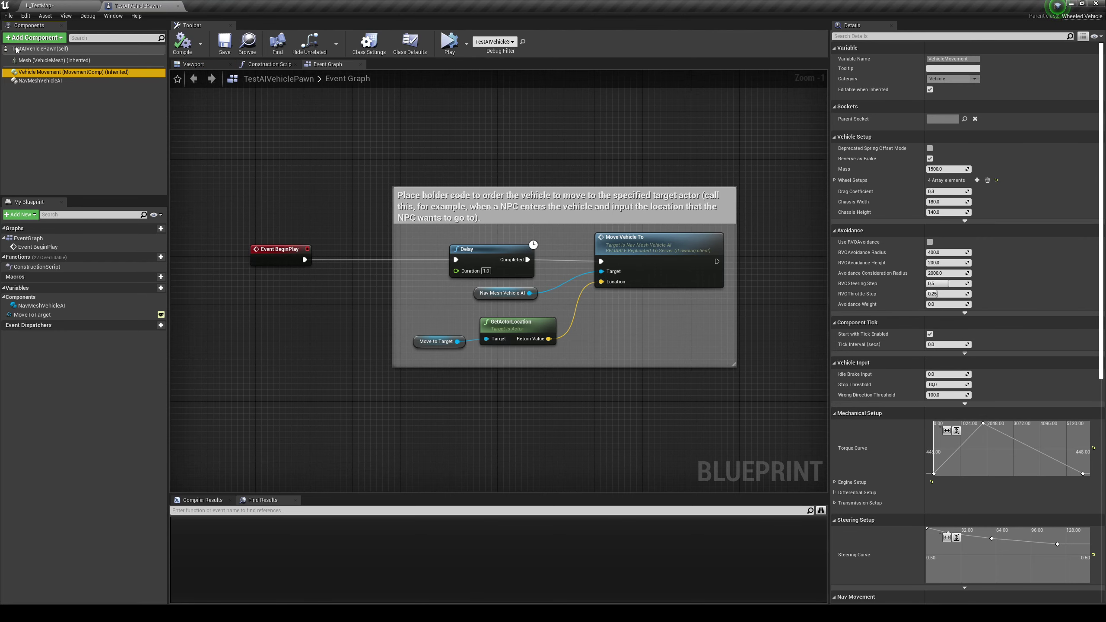
{"action": "left_click", "coordinate": [39, 81]}
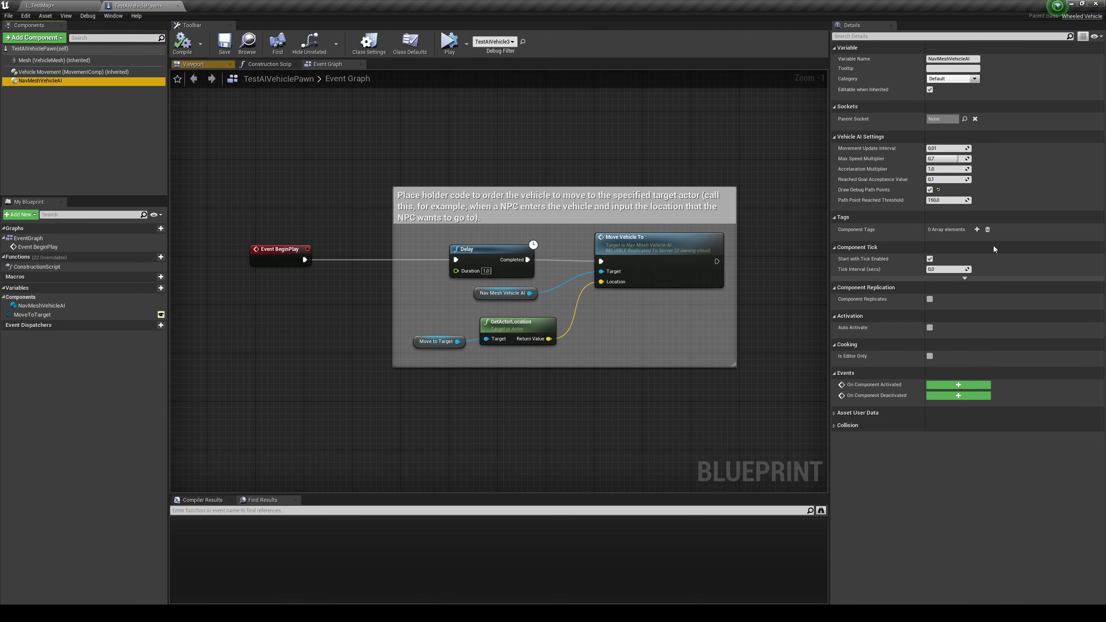
{"action": "right_click_drag", "start_coordinate": [513, 179], "coordinate": [475, 160]}
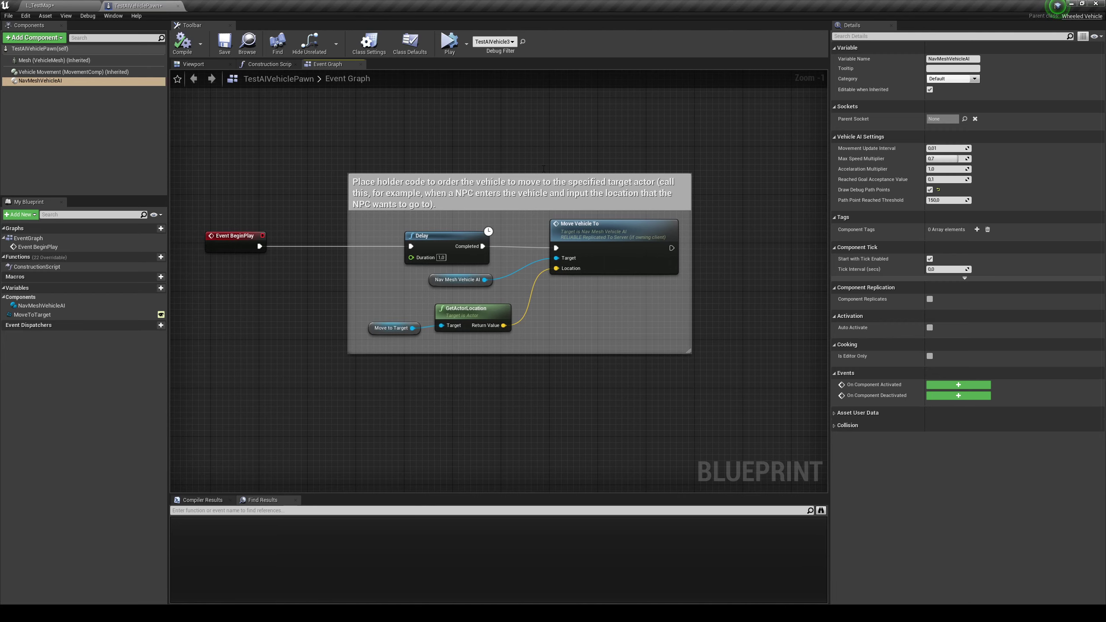
{"action": "right_click_drag", "start_coordinate": [522, 165], "coordinate": [563, 165]}
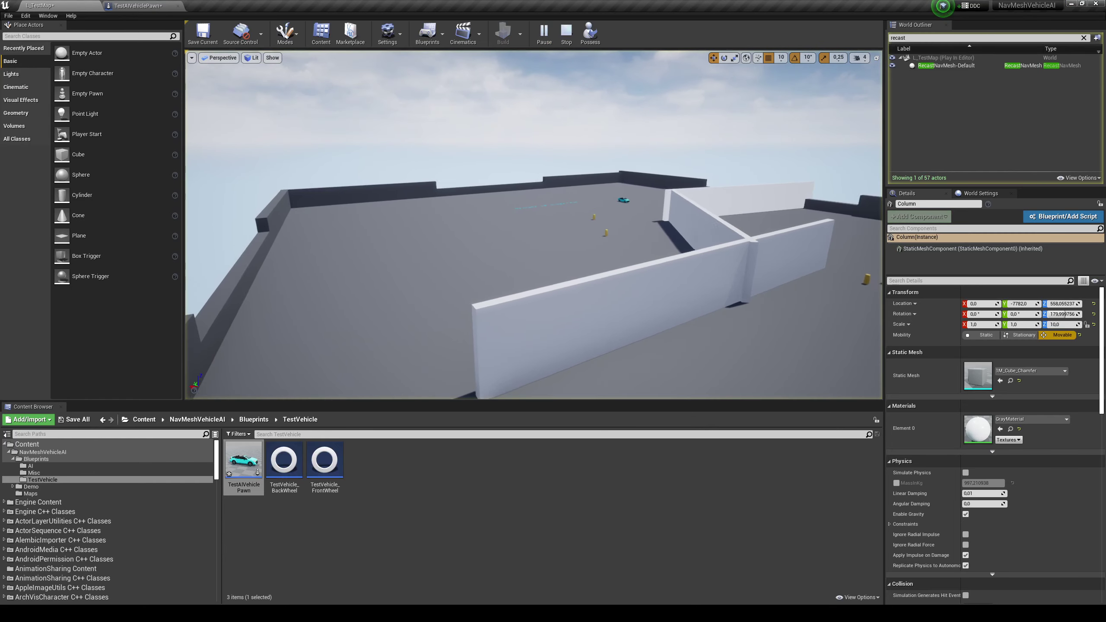
Follow the simulated car along its path points around the wall's end, then stop the simulation from the pawn blueprint.
{"action": "key", "text": "w"}
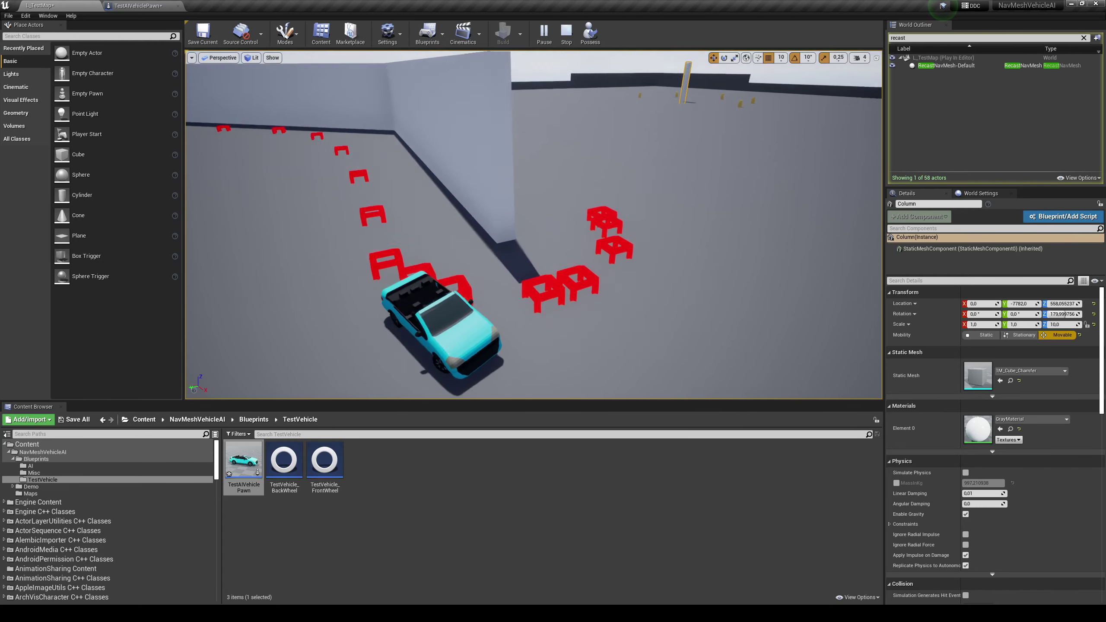
{"action": "left_click", "coordinate": [137, 5]}
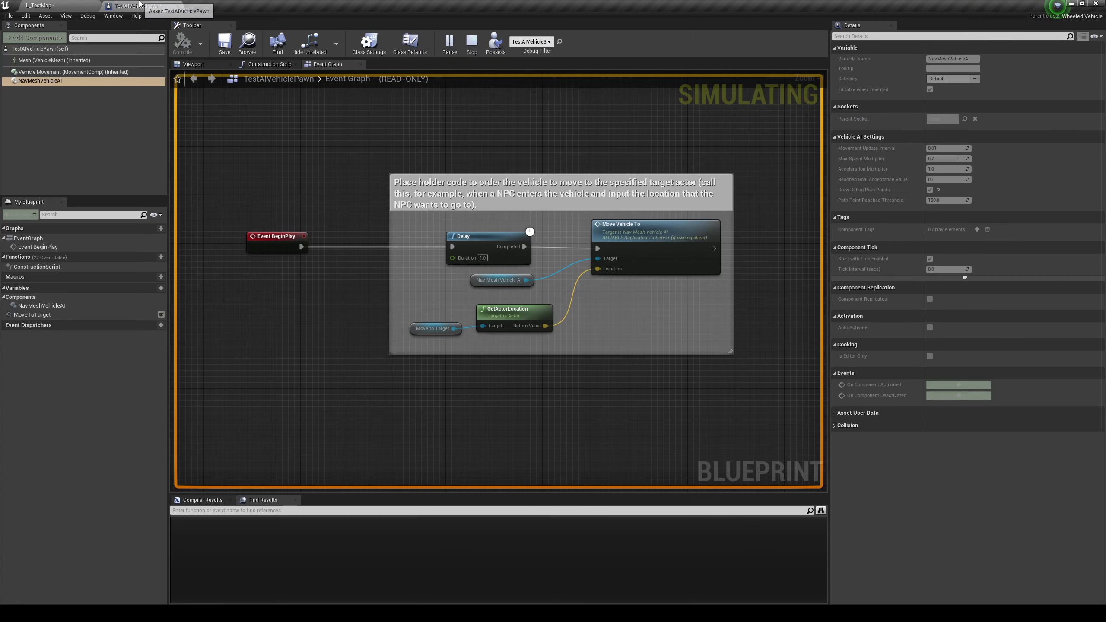
{"action": "key", "text": "Escape"}
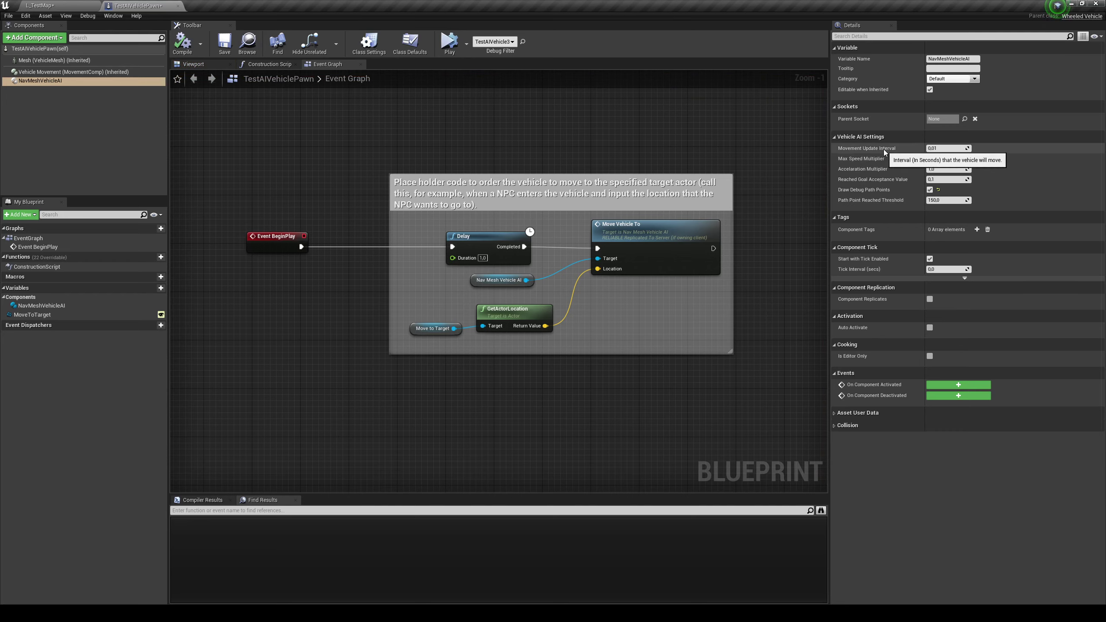
Read the description of the Movement Update Interval setting and look over the walls and column in the level.
{"action": "right_click_drag", "start_coordinate": [708, 141], "coordinate": [695, 139]}
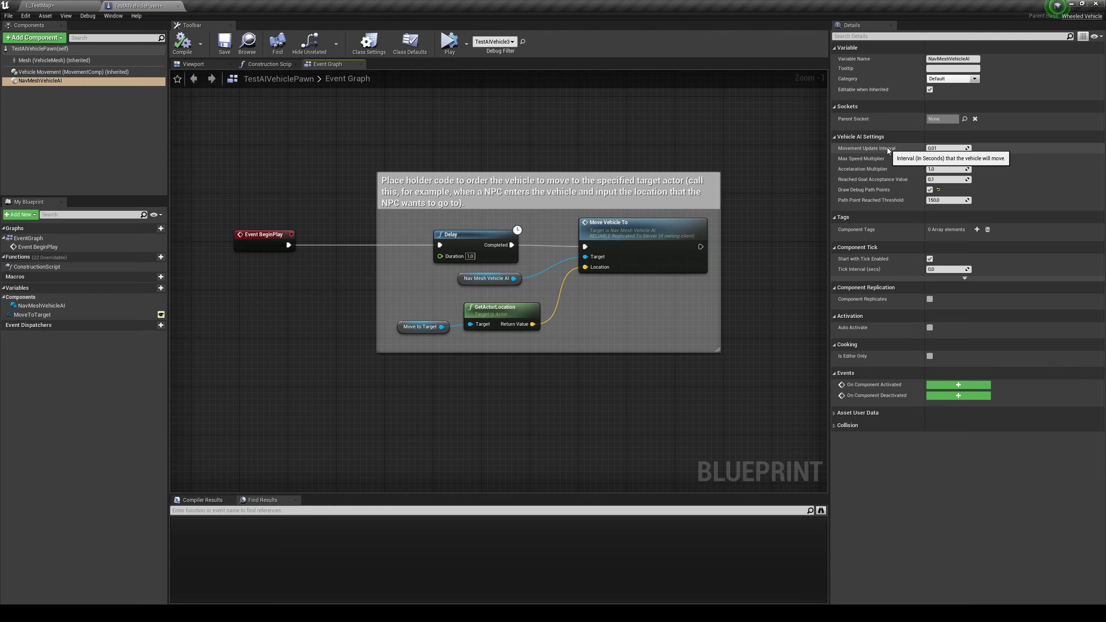
{"action": "right_click_drag", "start_coordinate": [652, 138], "coordinate": [632, 141]}
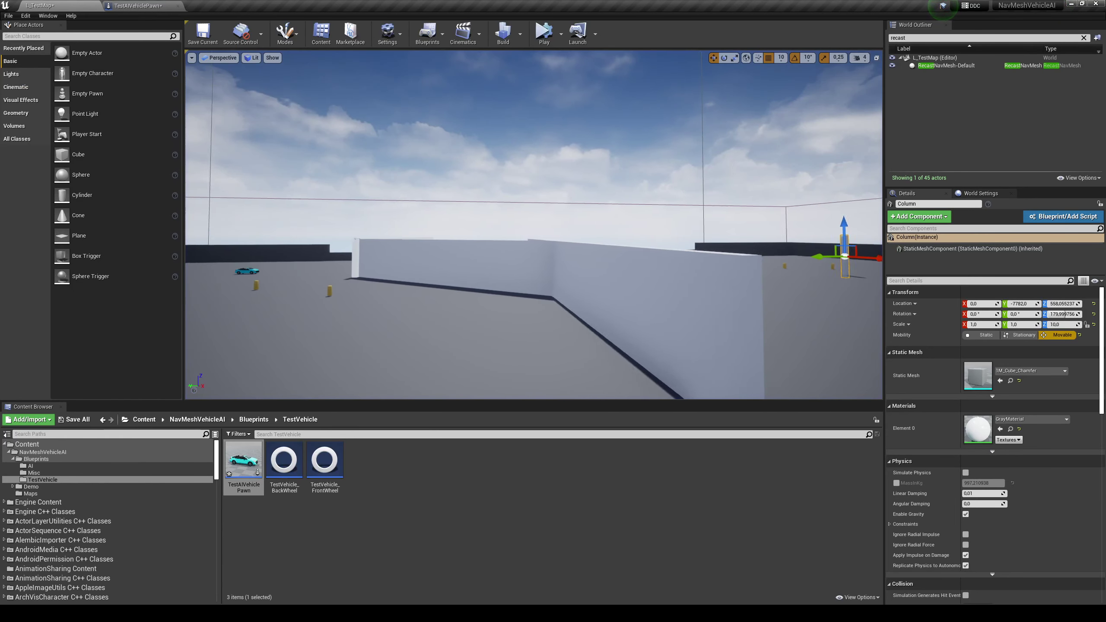
{"action": "mouse_move", "coordinate": [570, 374]}
{"action": "right_mouse_down"}
{"action": "mouse_move", "coordinate": [549, 399]}
{"action": "mouse_move", "coordinate": [570, 374]}
{"action": "right_mouse_up"}
{"action": "left_click", "coordinate": [127, 5]}
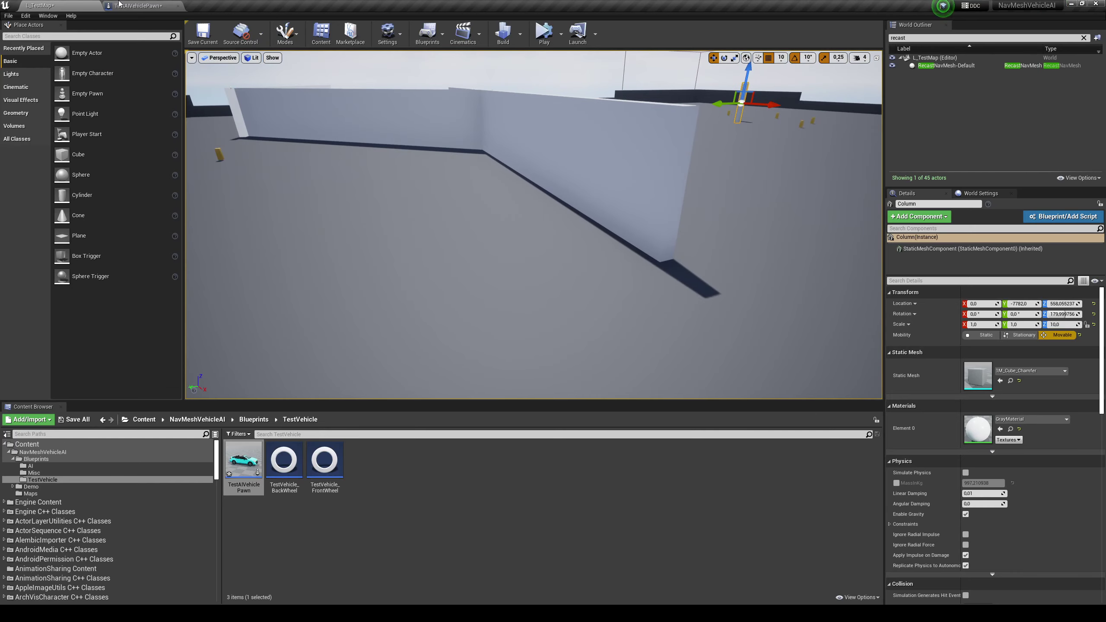
Return to the TestAIVehiclePawn blueprint, then compile and save it.
{"action": "left_click", "coordinate": [126, 5]}
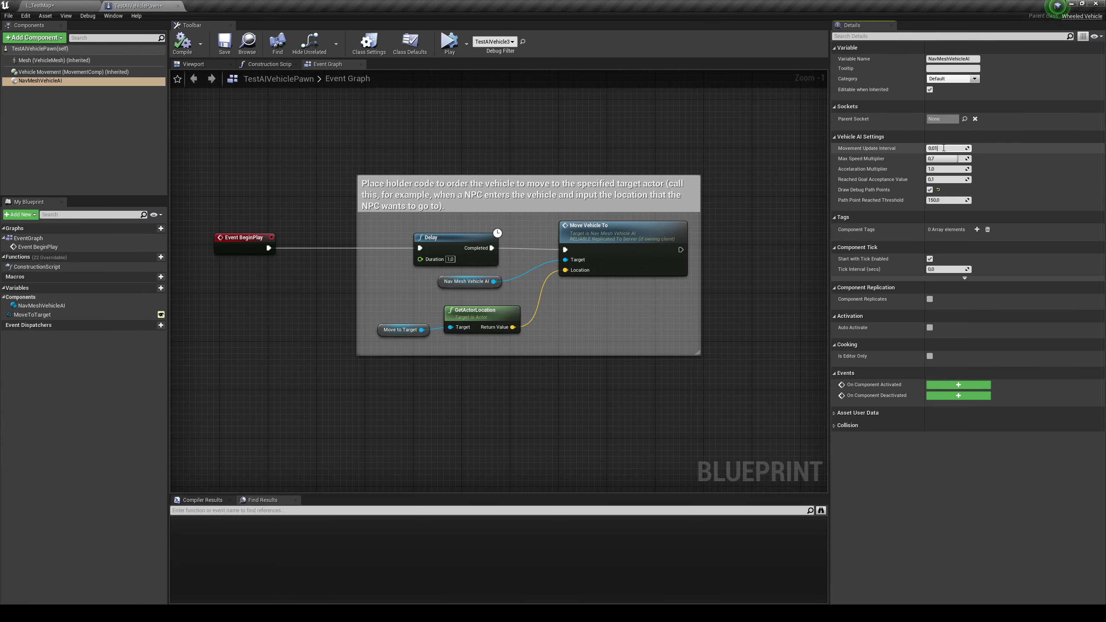
{"action": "left_click", "coordinate": [183, 45]}
{"action": "left_click", "coordinate": [225, 44]}
Simulate the level, follow the car driving along the long wall, and return to the pawn blueprint.
{"action": "left_click", "coordinate": [51, 5]}
{"action": "key", "text": "alt+p"}
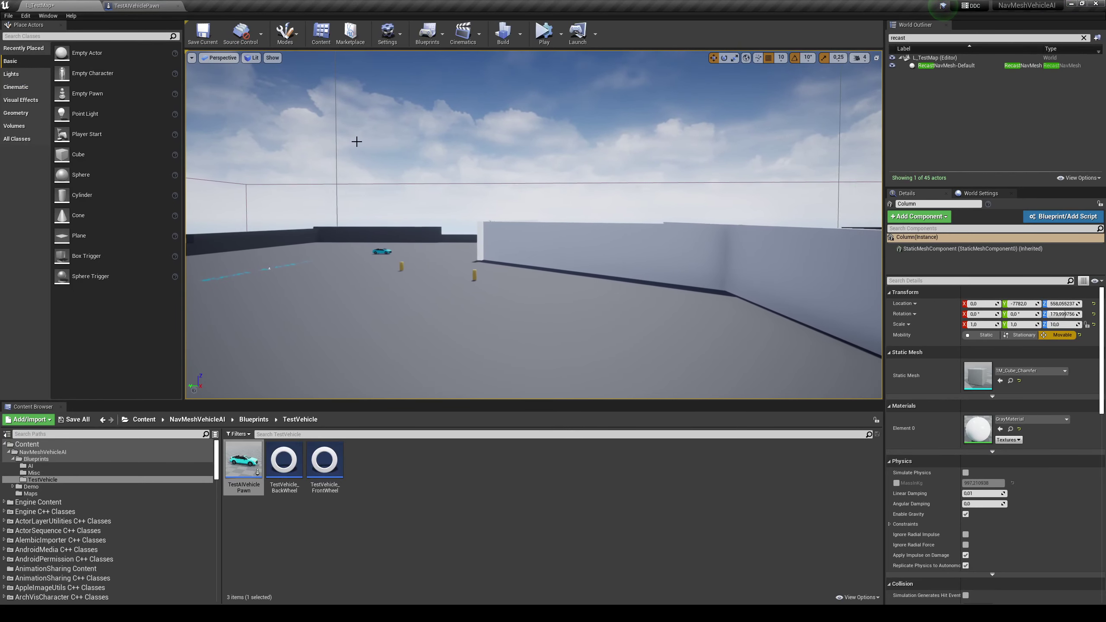
{"action": "key", "text": "w"}
{"action": "key", "text": "a"}
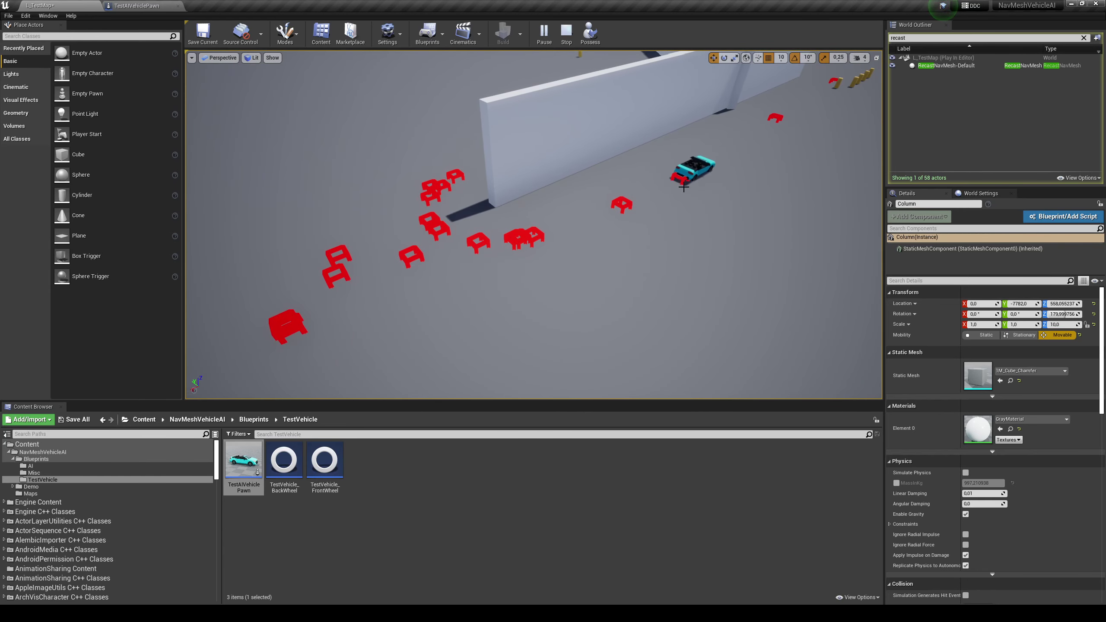
{"action": "left_click", "coordinate": [139, 5]}
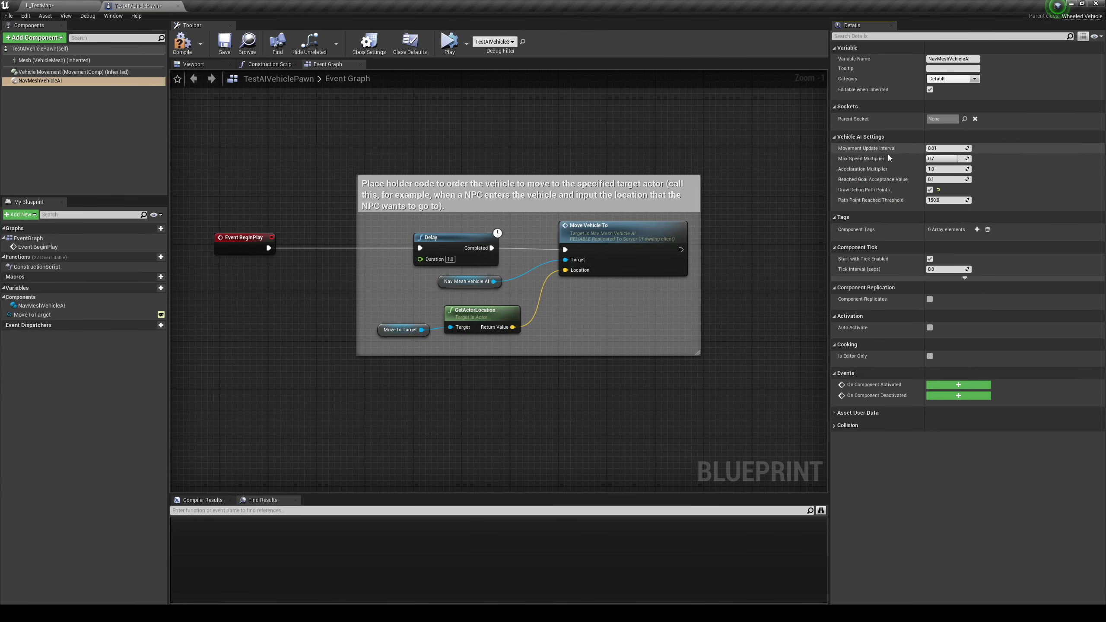
Compile and save the pawn blueprint with the Movement Update Interval at 0,01.
{"action": "mouse_move", "coordinate": [878, 151]}
{"action": "right_click_drag", "start_coordinate": [688, 137], "coordinate": [549, 140]}
{"action": "left_click", "coordinate": [186, 44]}
{"action": "left_click", "coordinate": [225, 44]}
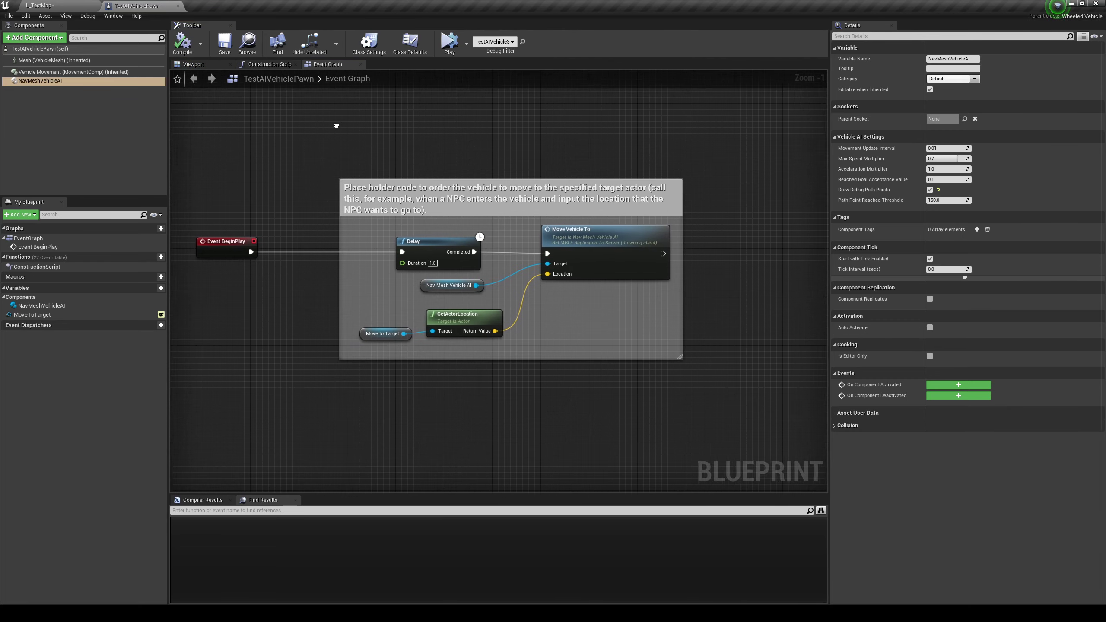
Turn off Draw Debug Path Points for the NavMeshVehicleAI component and save the pawn blueprint.
{"action": "right_click_drag", "start_coordinate": [344, 127], "coordinate": [336, 130]}
{"action": "left_click", "coordinate": [930, 189]}
{"action": "right_click_drag", "start_coordinate": [509, 131], "coordinate": [522, 128]}
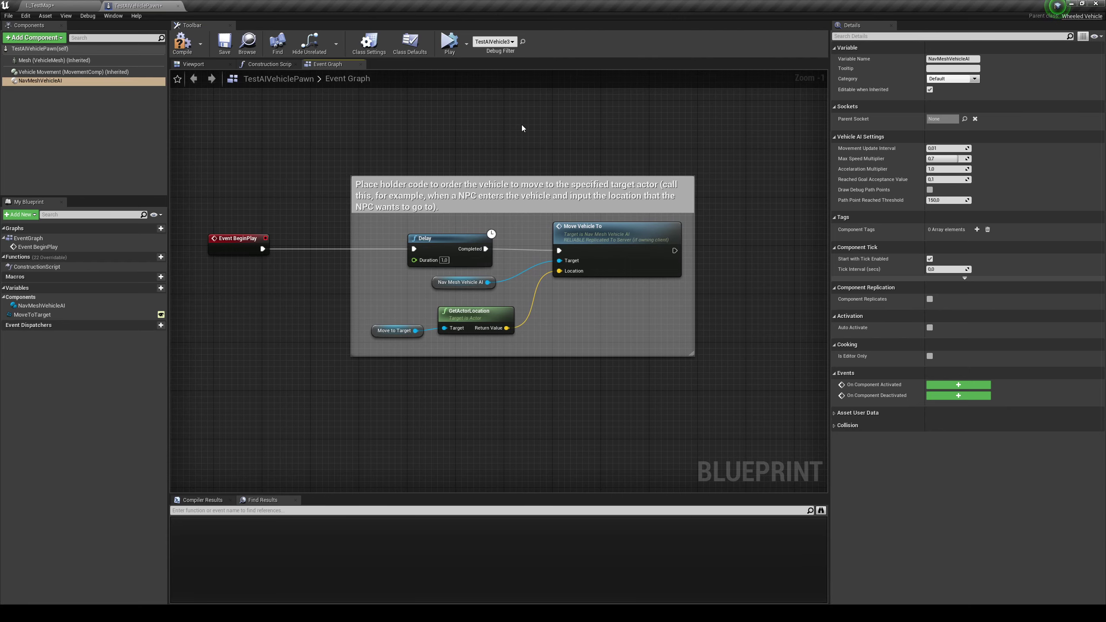
{"action": "left_click", "coordinate": [224, 48]}
{"action": "right_click_drag", "start_coordinate": [469, 131], "coordinate": [465, 144]}
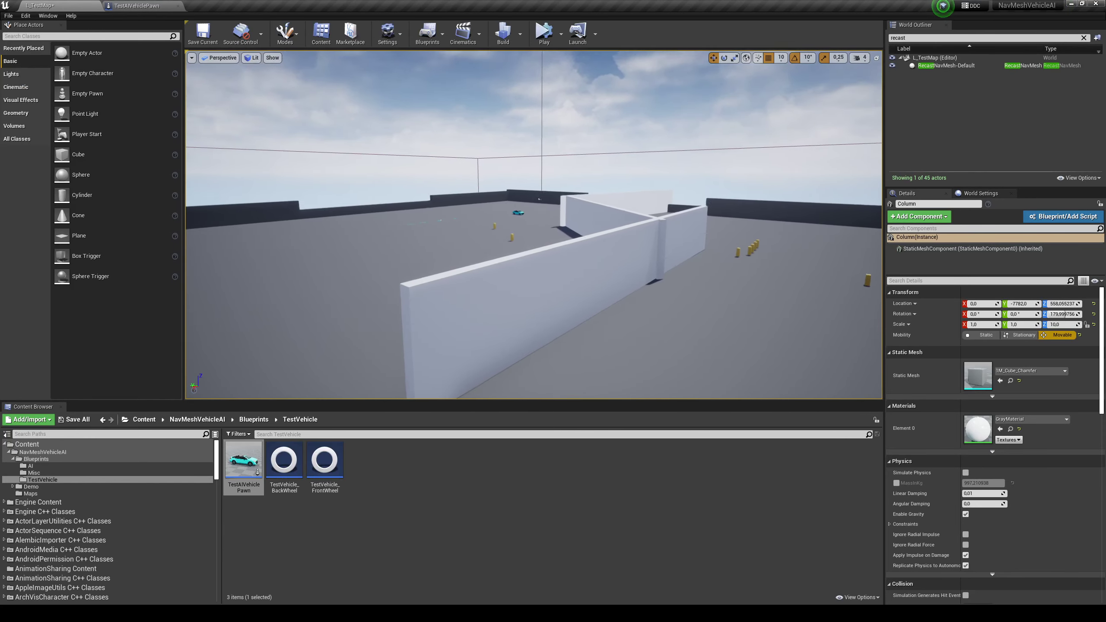
{"action": "key", "text": "s"}
{"action": "mouse_move", "coordinate": [458, 244]}
{"action": "right_mouse_down"}
{"action": "mouse_move", "coordinate": [448, 296]}
{"action": "mouse_move", "coordinate": [419, 353]}
{"action": "mouse_move", "coordinate": [457, 244]}
{"action": "right_mouse_up"}
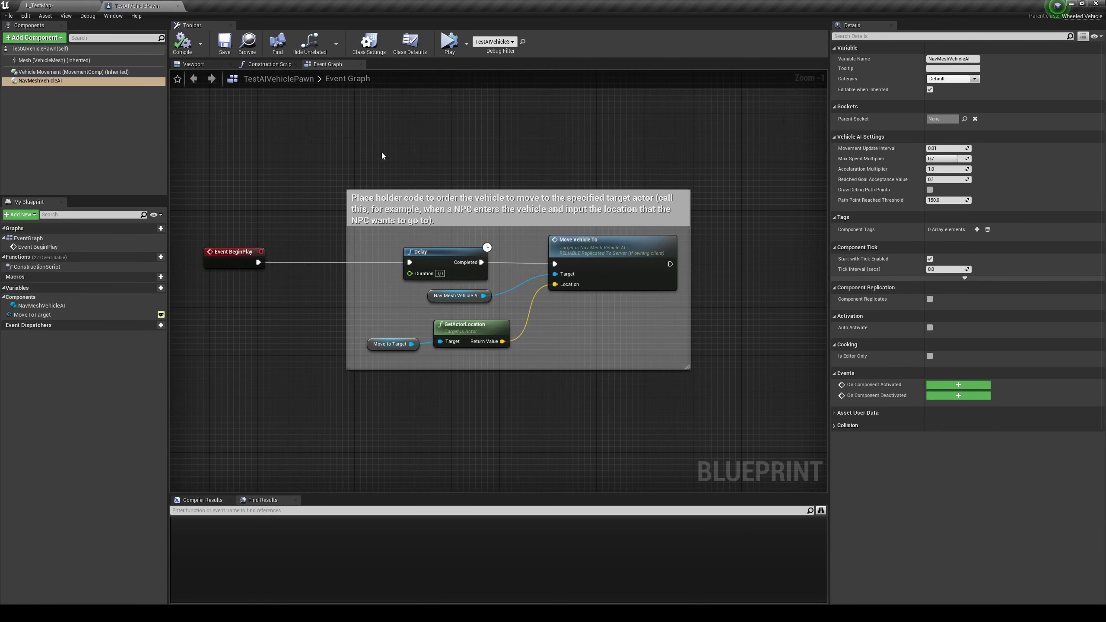
{"action": "right_click_drag", "start_coordinate": [547, 287], "coordinate": [561, 298]}
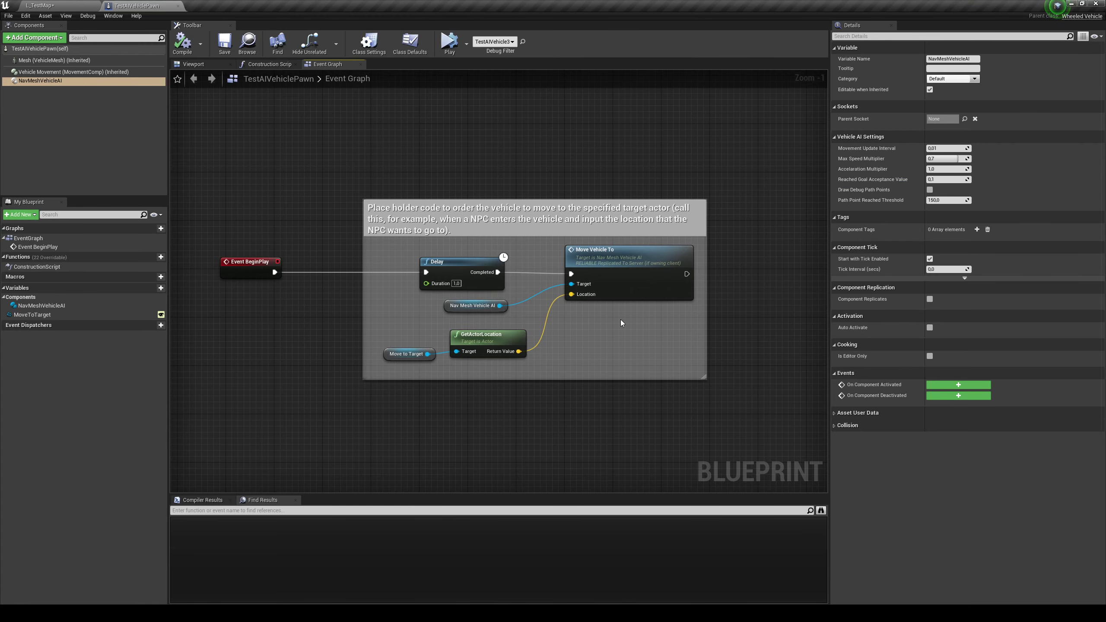
{"action": "right_click_drag", "start_coordinate": [621, 320], "coordinate": [586, 311]}
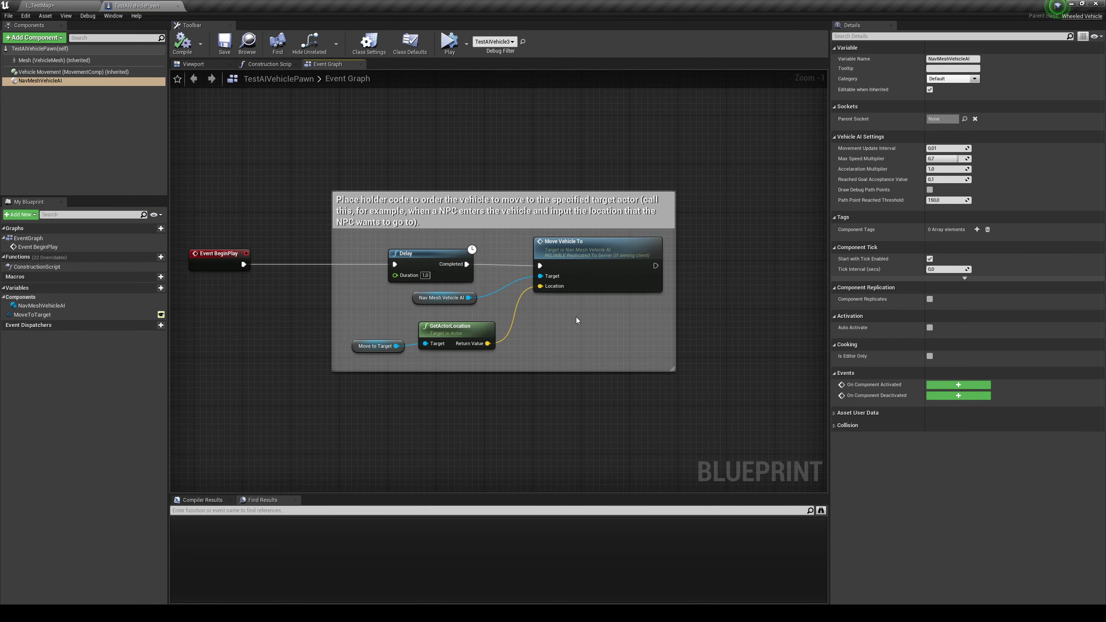
{"action": "right_click_drag", "start_coordinate": [576, 320], "coordinate": [555, 319]}
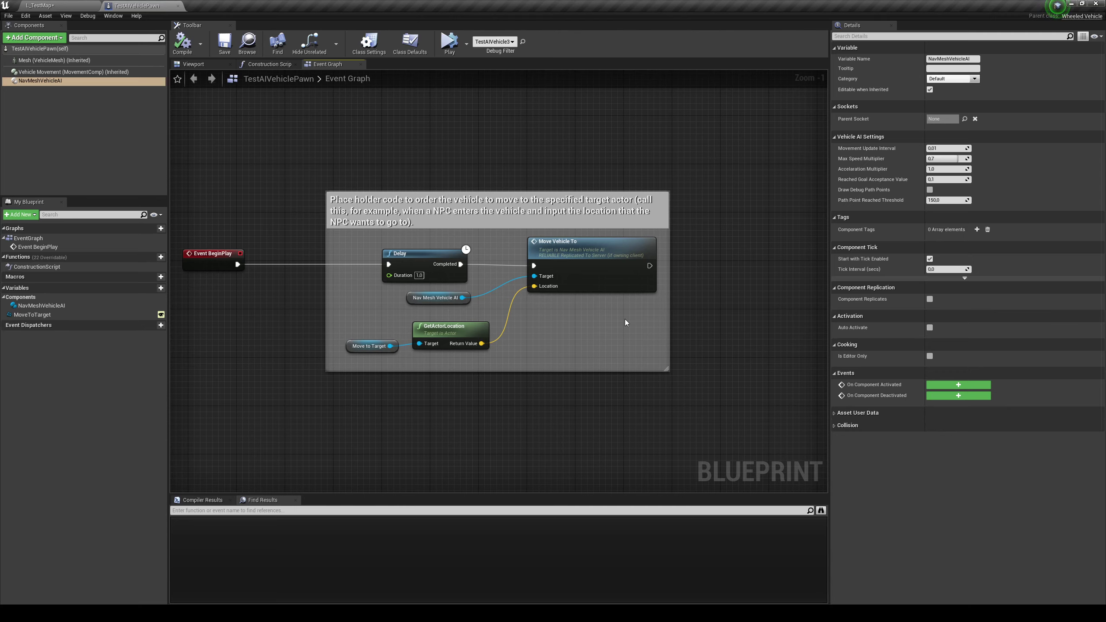
{"action": "mouse_move", "coordinate": [563, 324]}
{"action": "right_mouse_down"}
{"action": "mouse_move", "coordinate": [576, 330]}
{"action": "mouse_move", "coordinate": [561, 330]}
{"action": "right_mouse_up"}
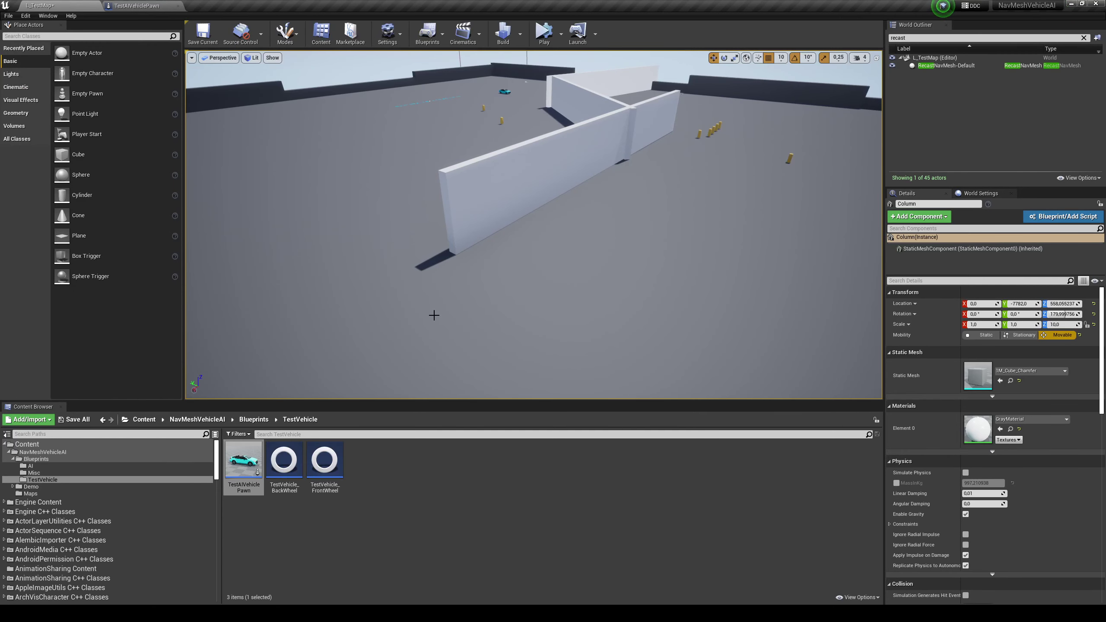
Clear the asset selection in the TestVehicle folder and save all modified project content.
{"action": "left_click", "coordinate": [426, 501]}
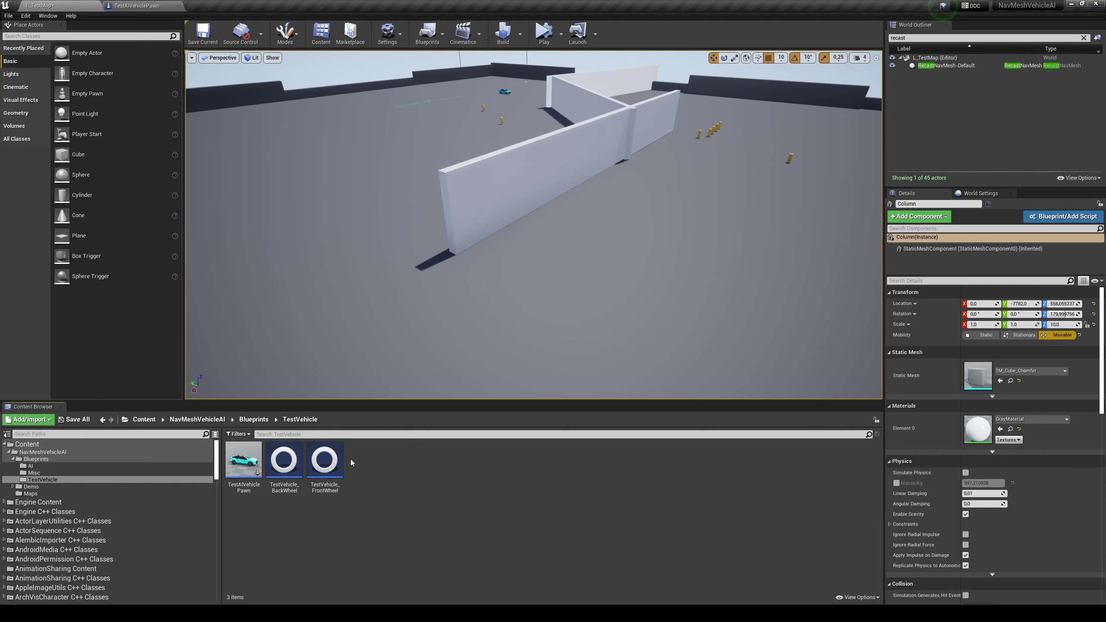
{"action": "left_click", "coordinate": [71, 424]}
{"action": "left_click", "coordinate": [629, 386]}
{"action": "right_click_drag", "start_coordinate": [518, 280], "coordinate": [523, 277]}
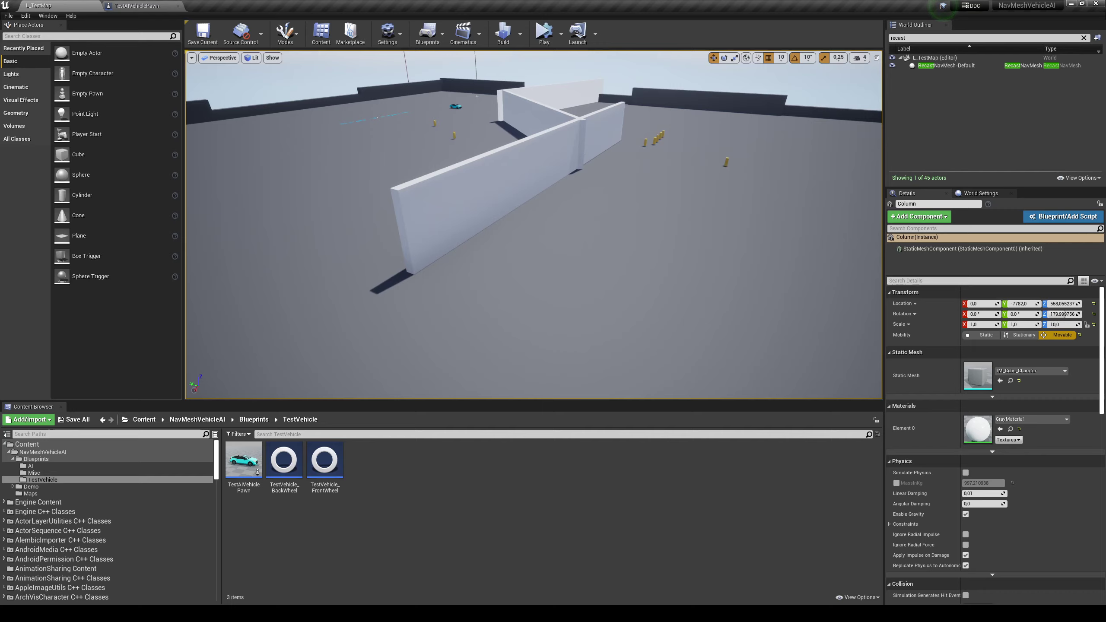